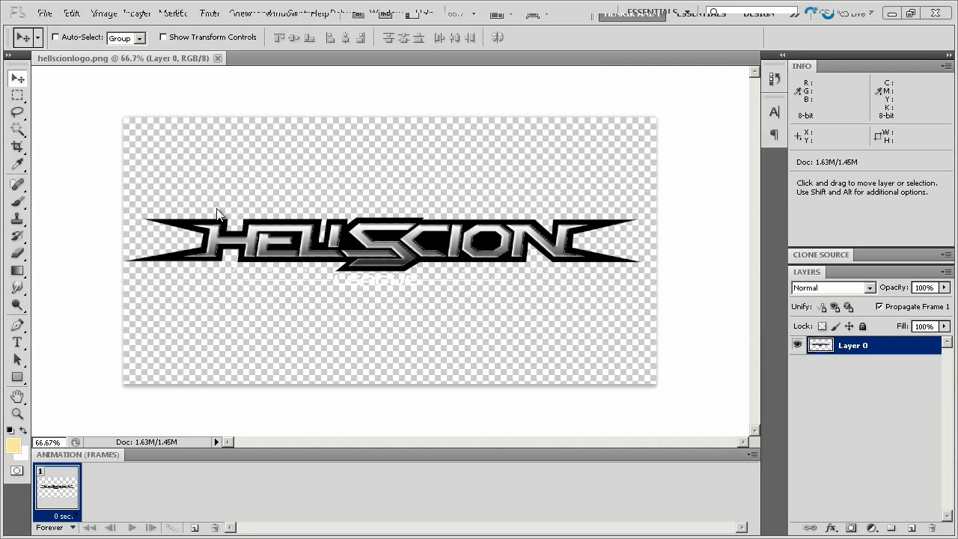
Create a new 1024 x 512 pixel RGB document at 72 pixels/inch with a white background
click(45, 14)
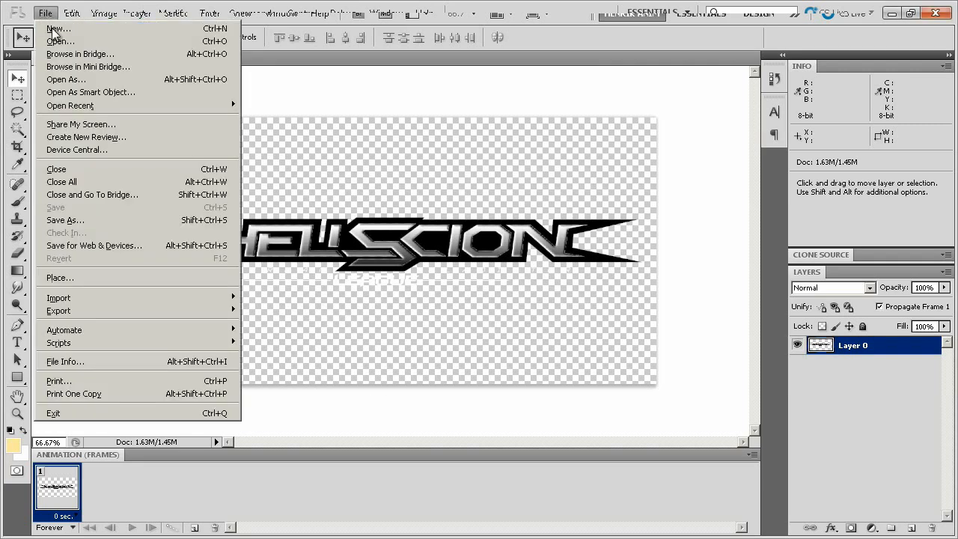
click(57, 29)
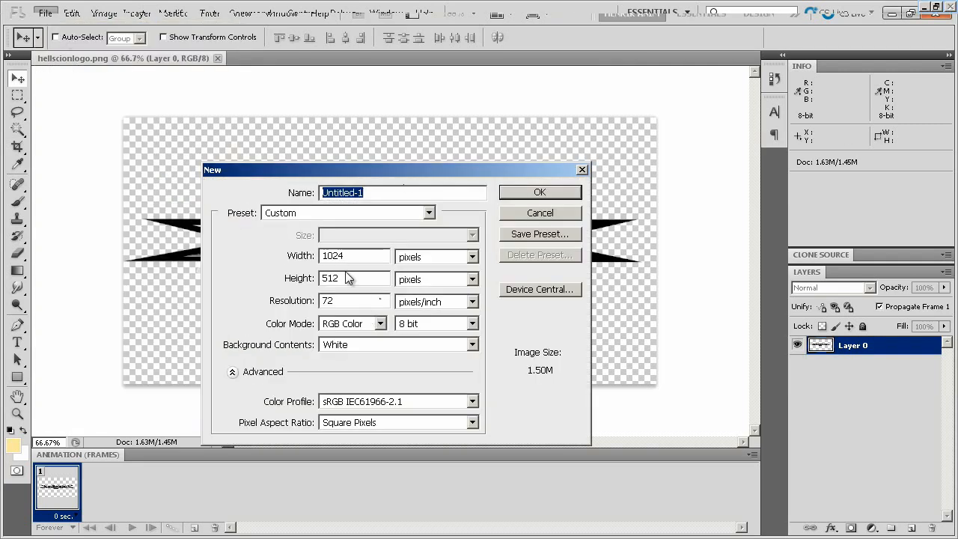
click(349, 255)
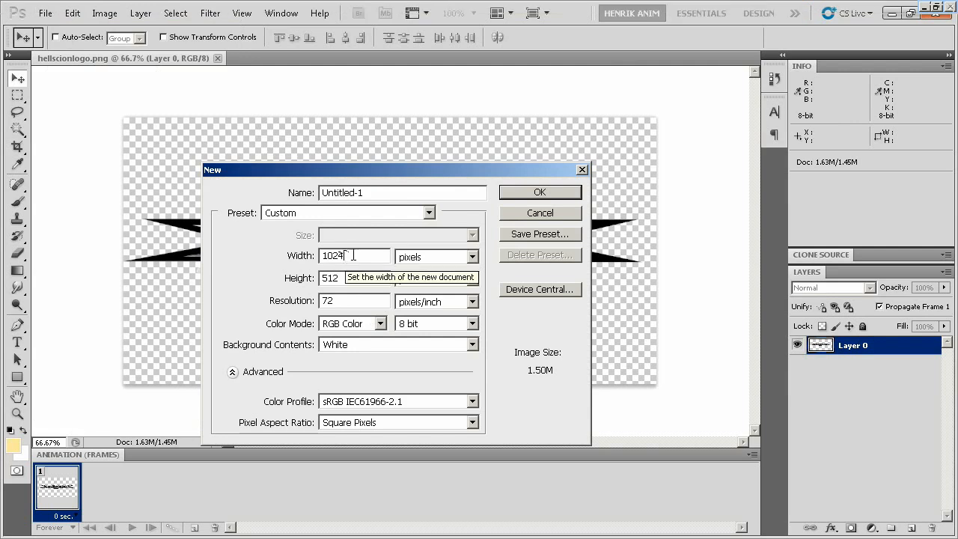
click(524, 194)
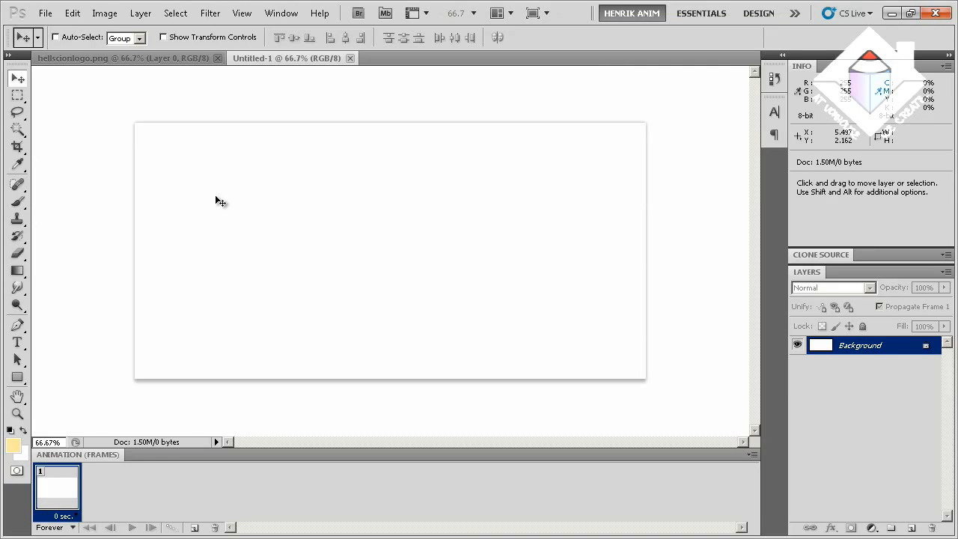
Add an empty layer and delete the Background layer to make the canvas transparent
click(911, 530)
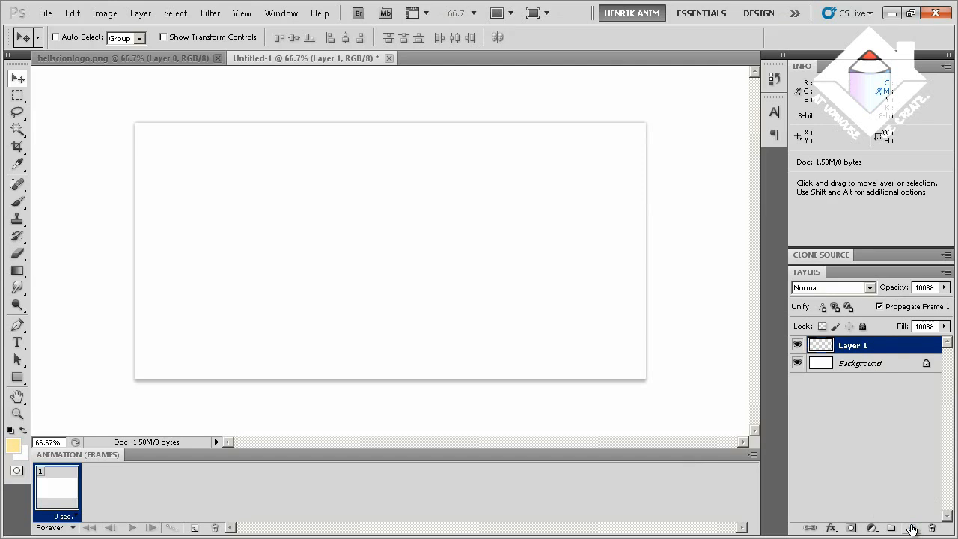
right_click(846, 364)
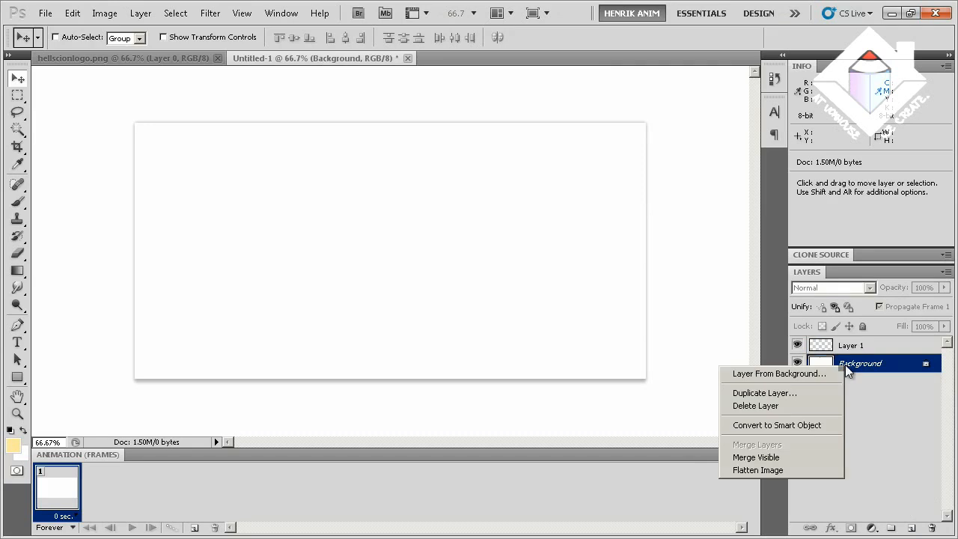
click(790, 408)
click(420, 217)
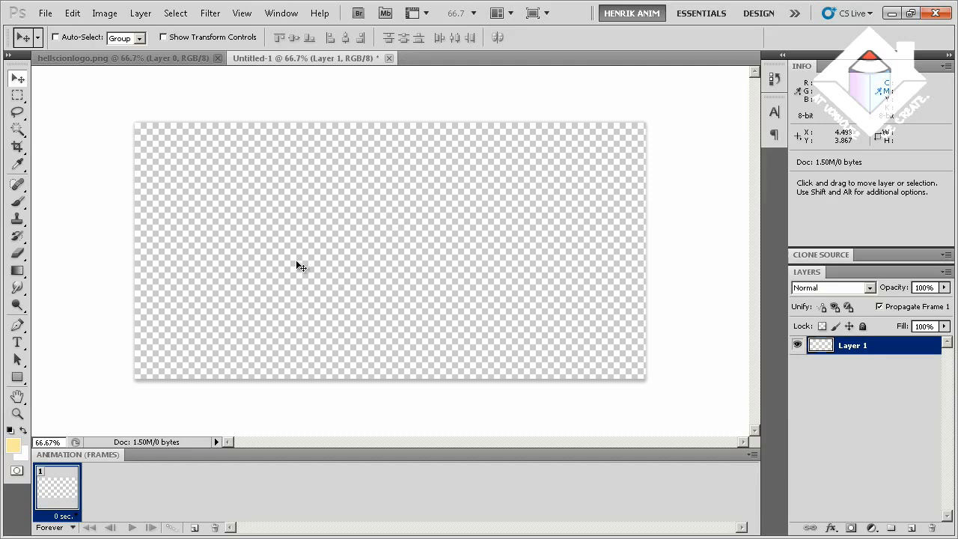
Place hellscionlogo.png into the document, narrowing it from its left edge to about 94% width
click(45, 13)
click(60, 278)
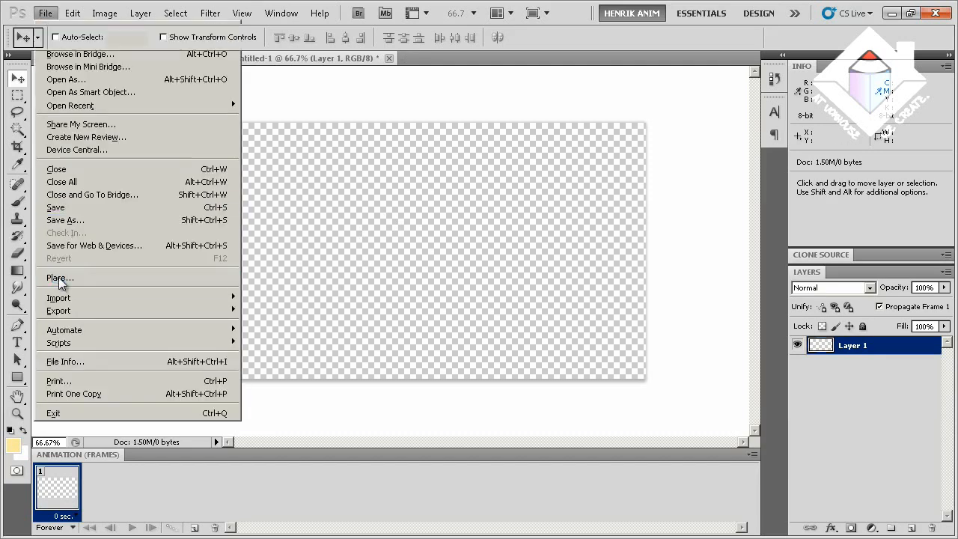
click(360, 118)
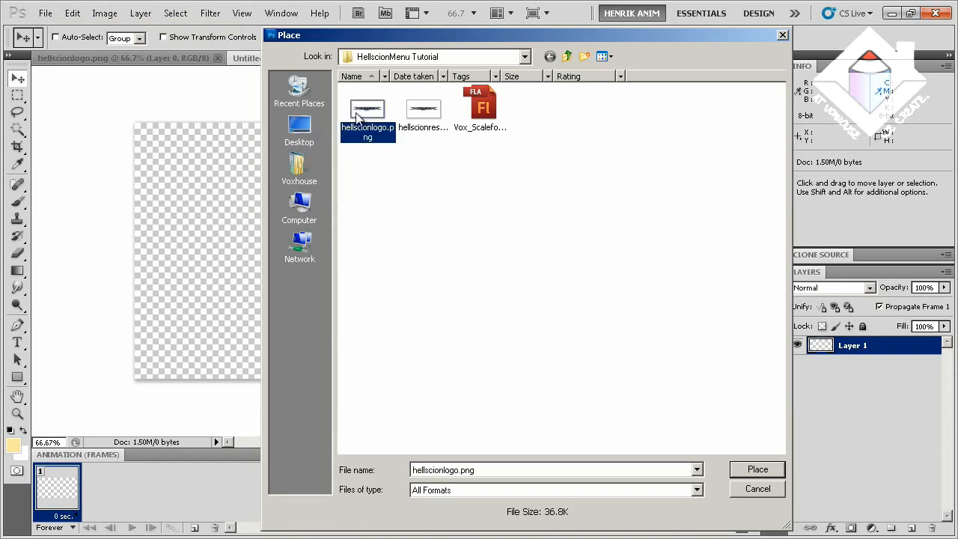
double_click(361, 114)
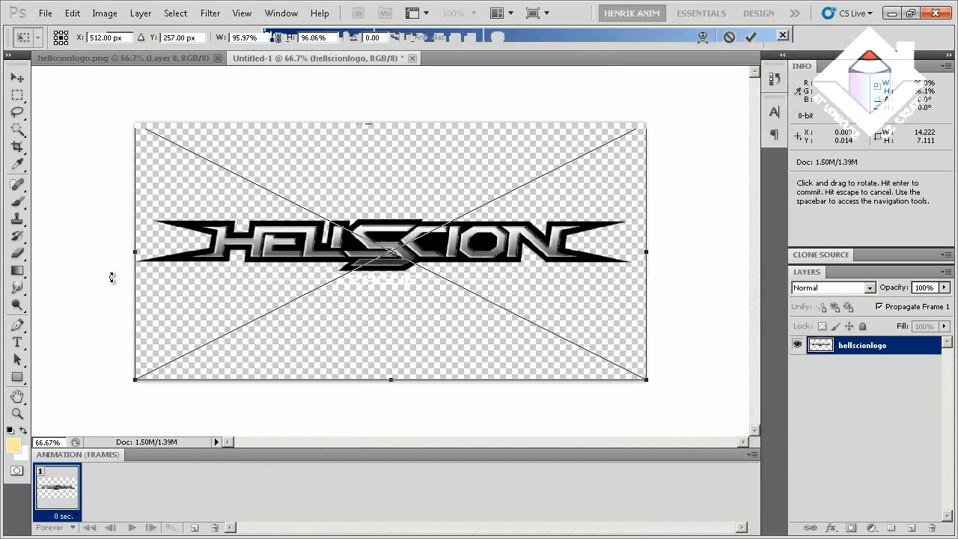
drag(135, 252, 145, 255)
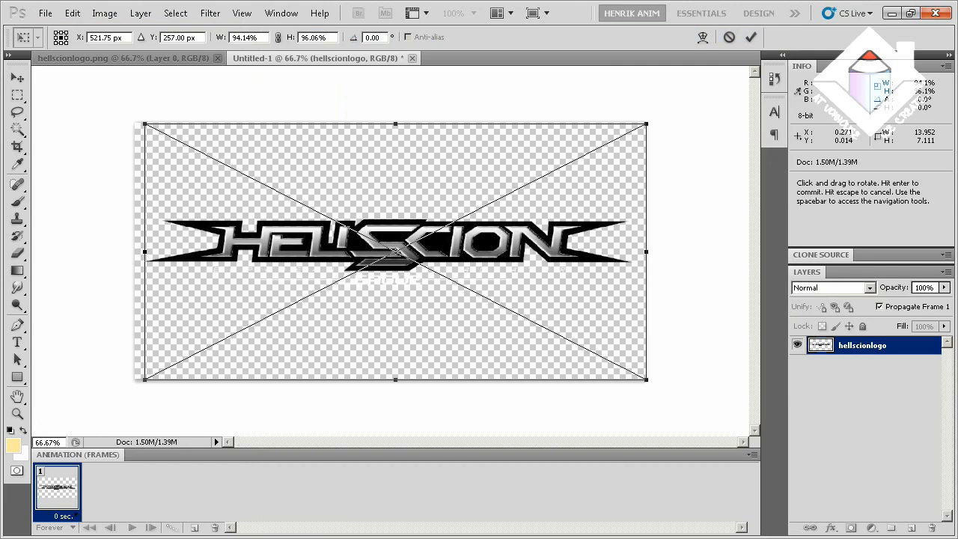
click(17, 77)
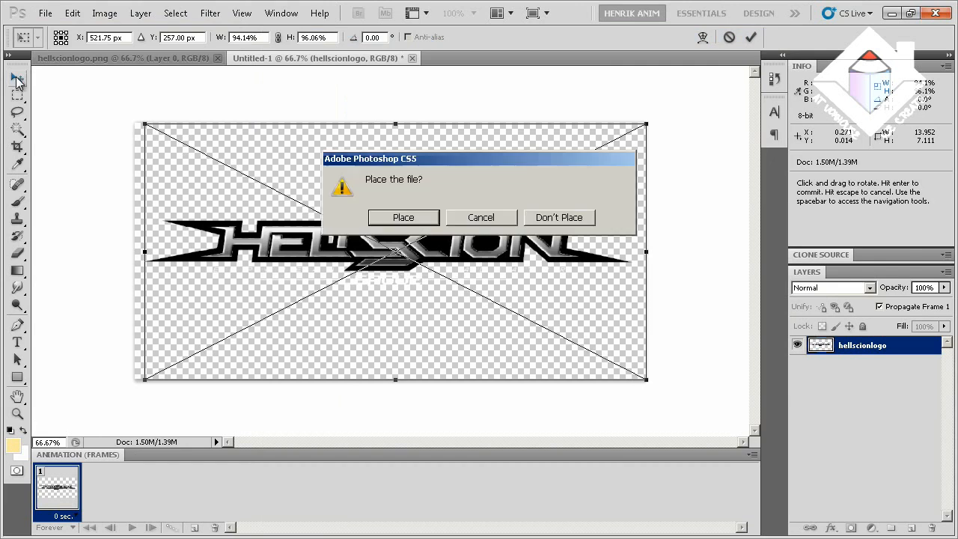
click(402, 217)
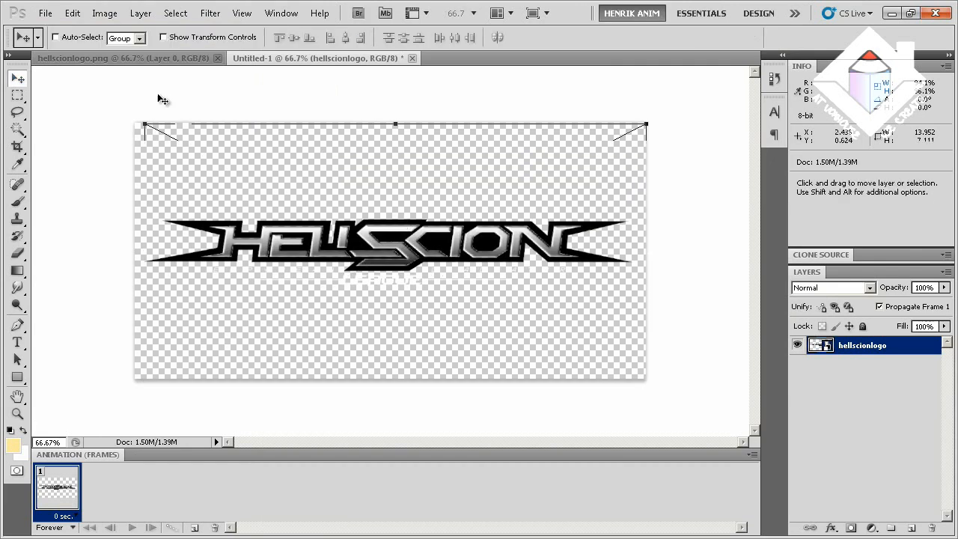
Save a PNG copy over the existing hellscionresized file in the HellscionMenu Tutorial folder, with interlacing set to None
click(45, 13)
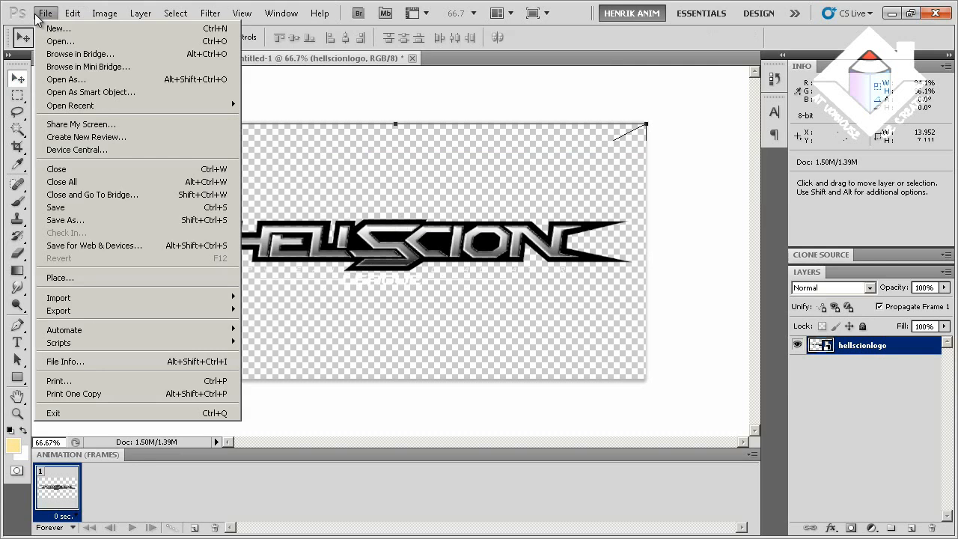
click(78, 220)
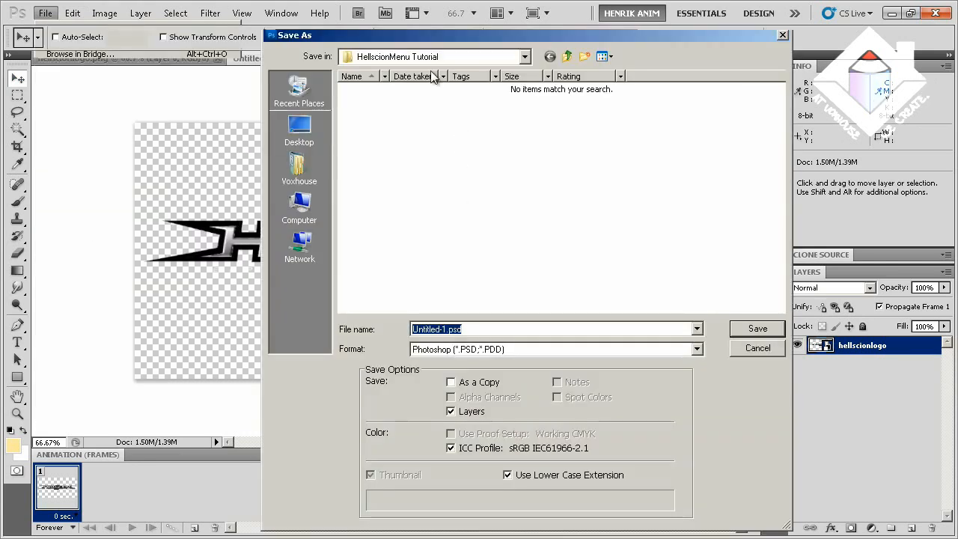
click(478, 349)
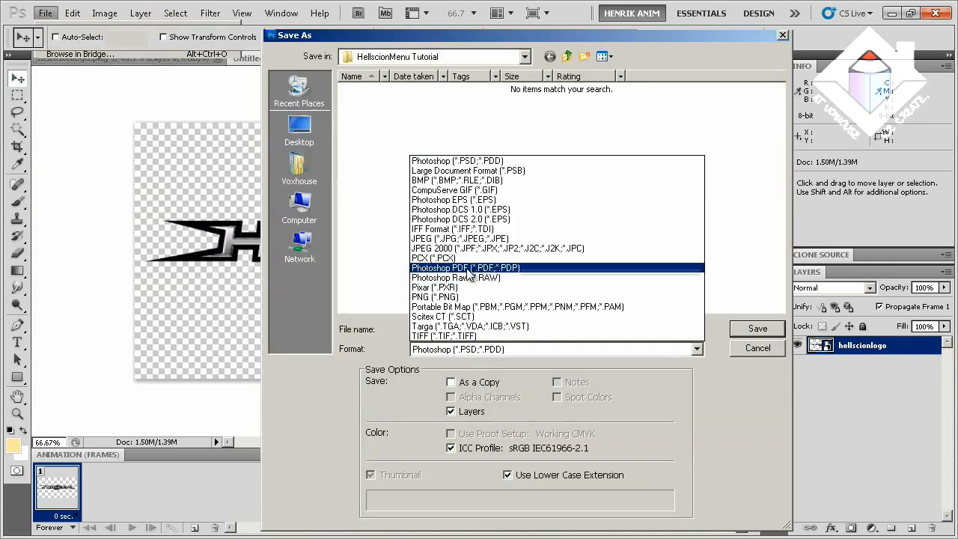
click(460, 298)
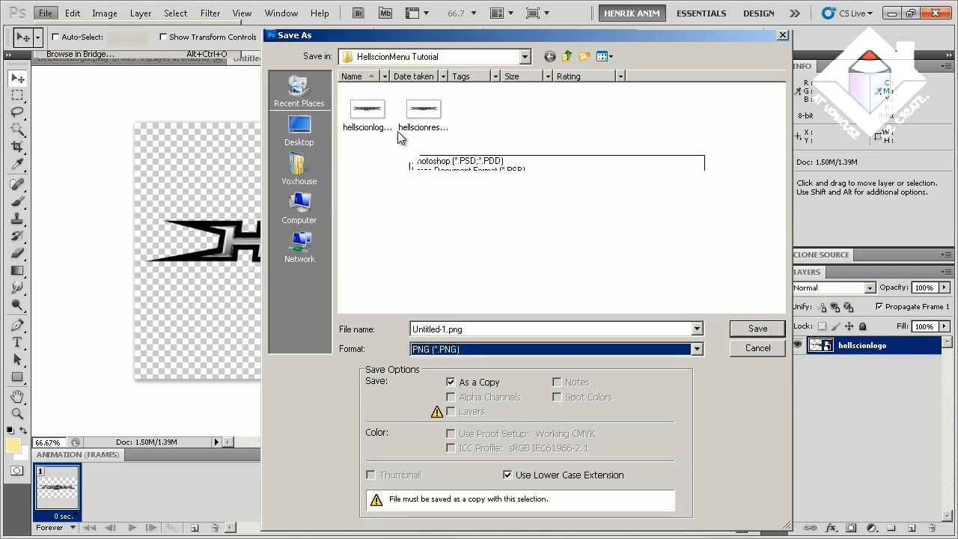
double_click(420, 118)
click(420, 218)
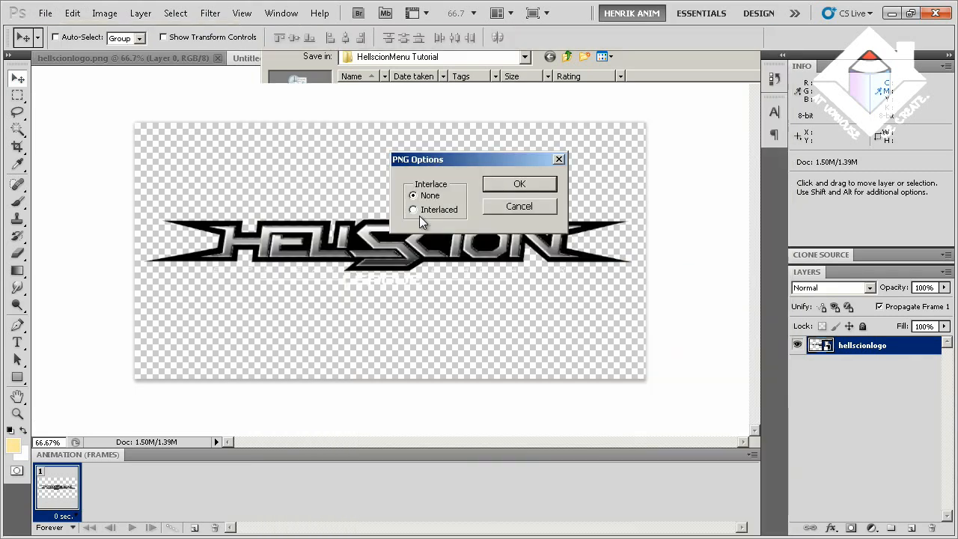
click(502, 182)
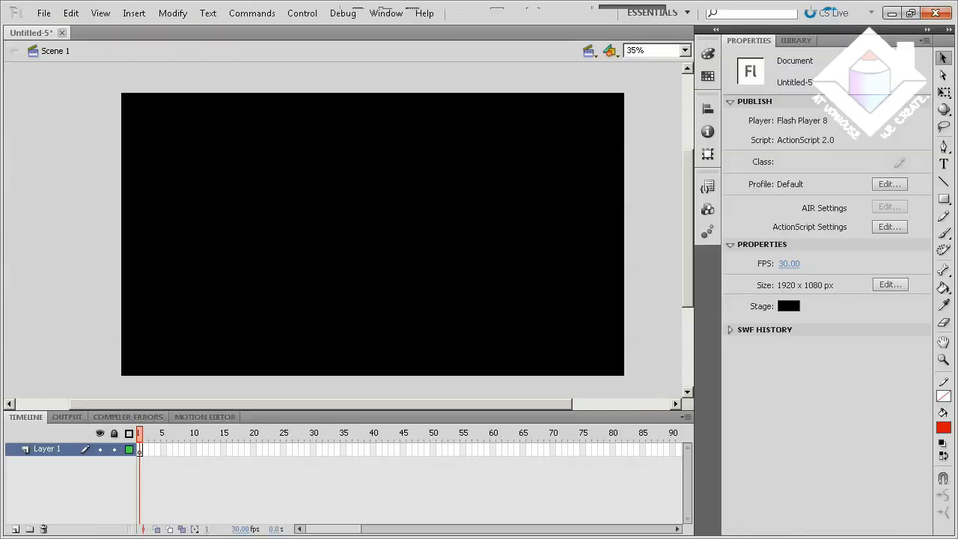
In Flash, import the hellscionresized PNG to the stage and move it to about X 446, Y 66
click(42, 12)
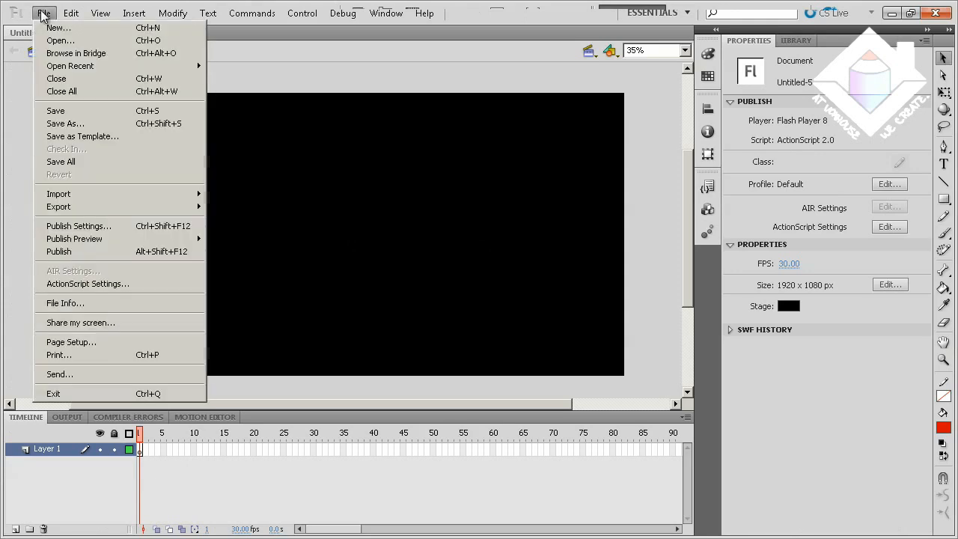
click(158, 196)
click(245, 195)
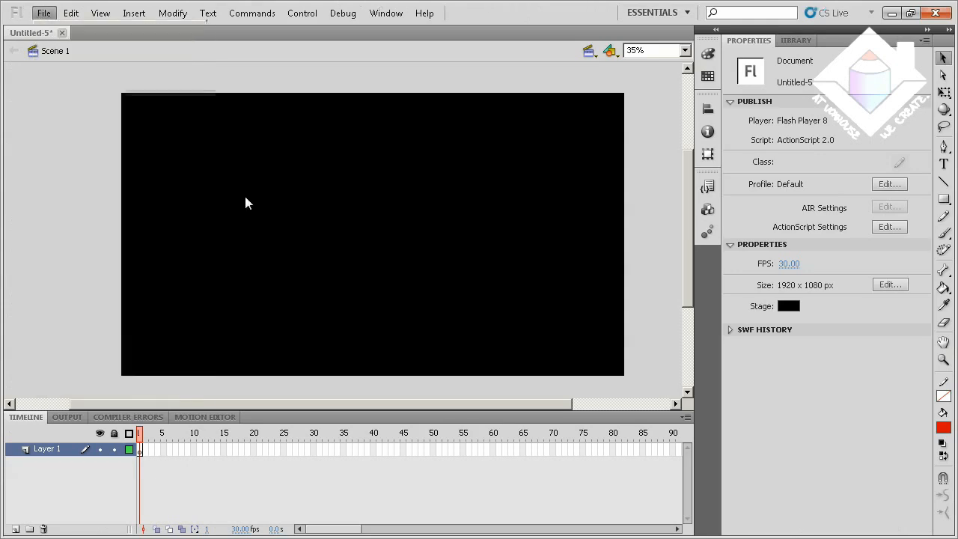
double_click(468, 197)
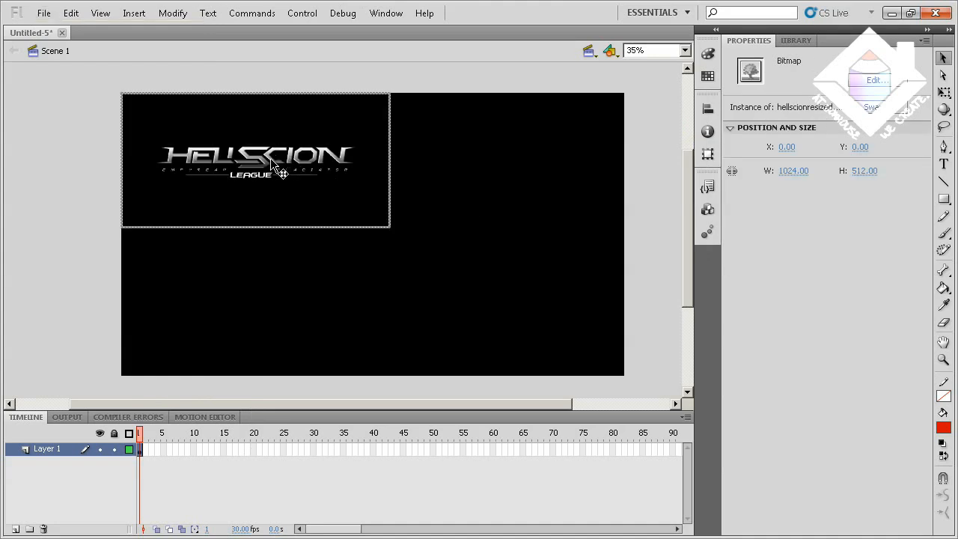
drag(270, 158, 388, 181)
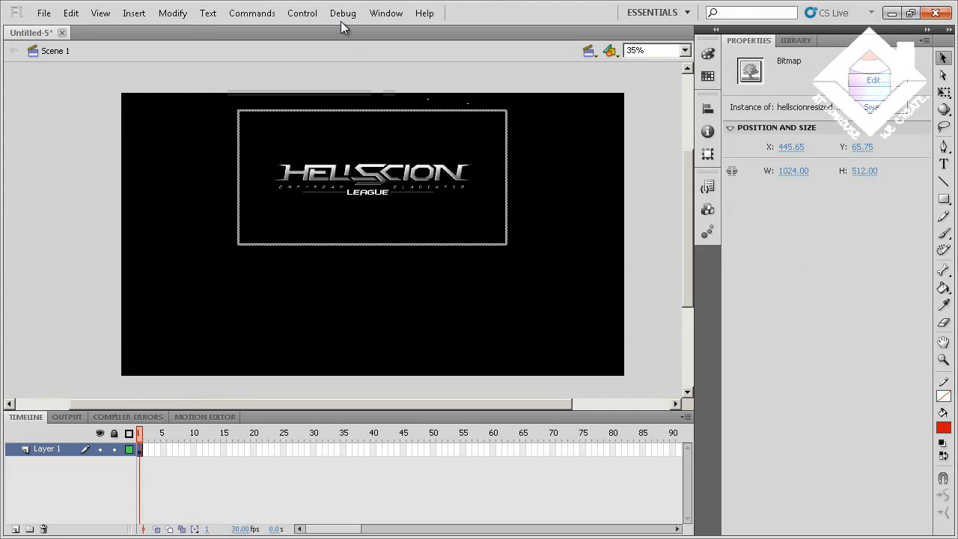
Center the logo bitmap horizontally relative to the stage using Align to stage
click(388, 13)
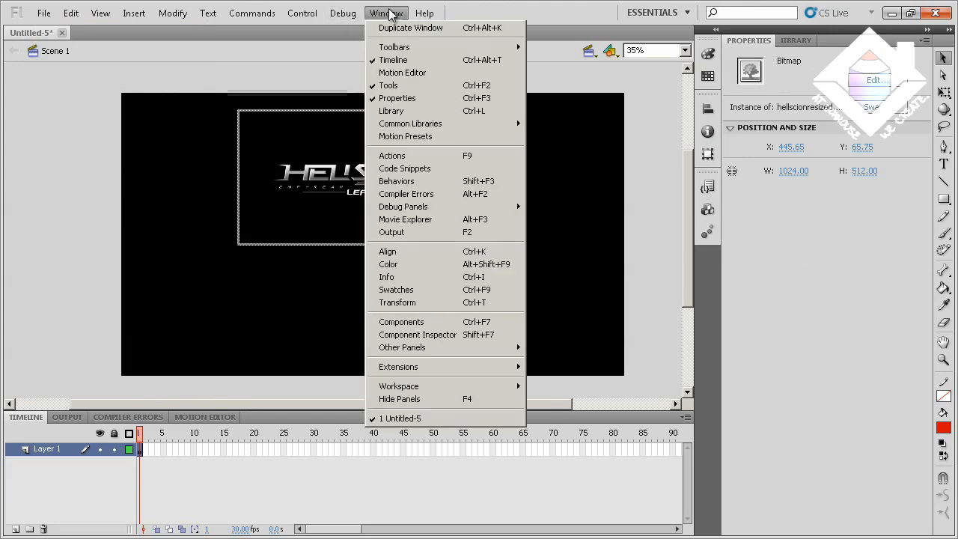
click(424, 254)
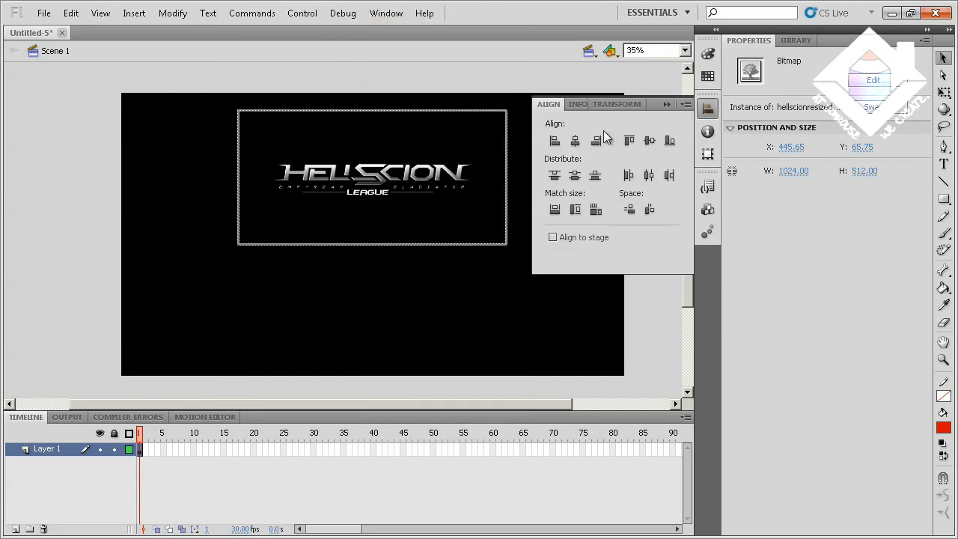
click(554, 237)
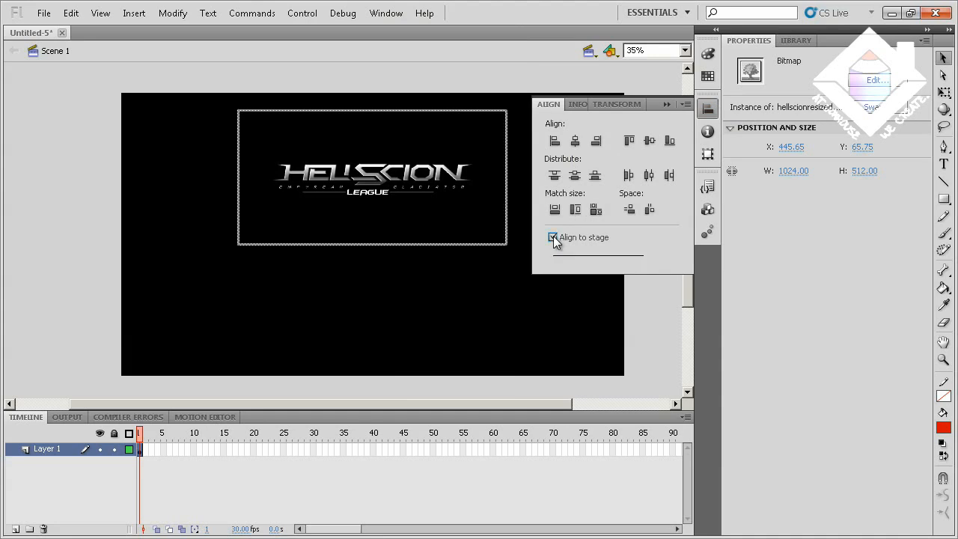
click(576, 143)
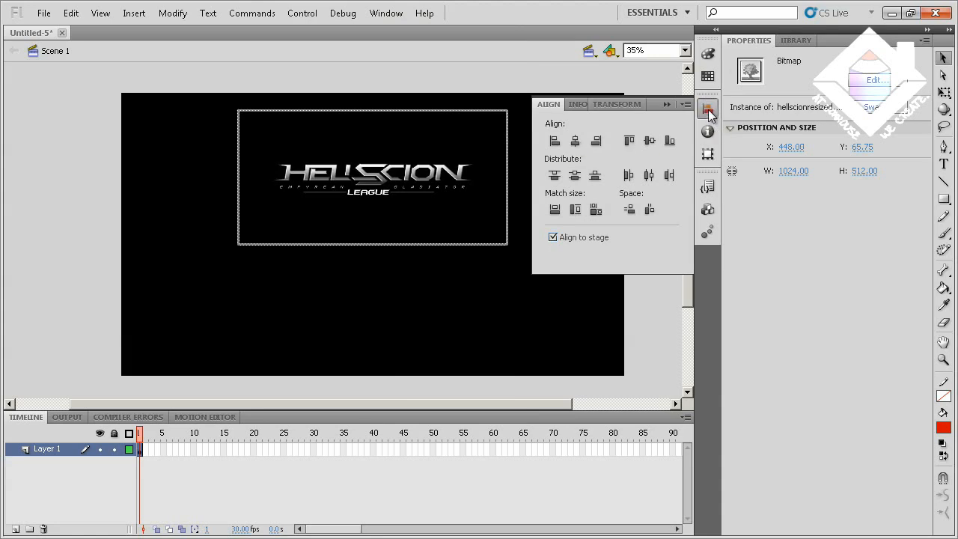
click(709, 111)
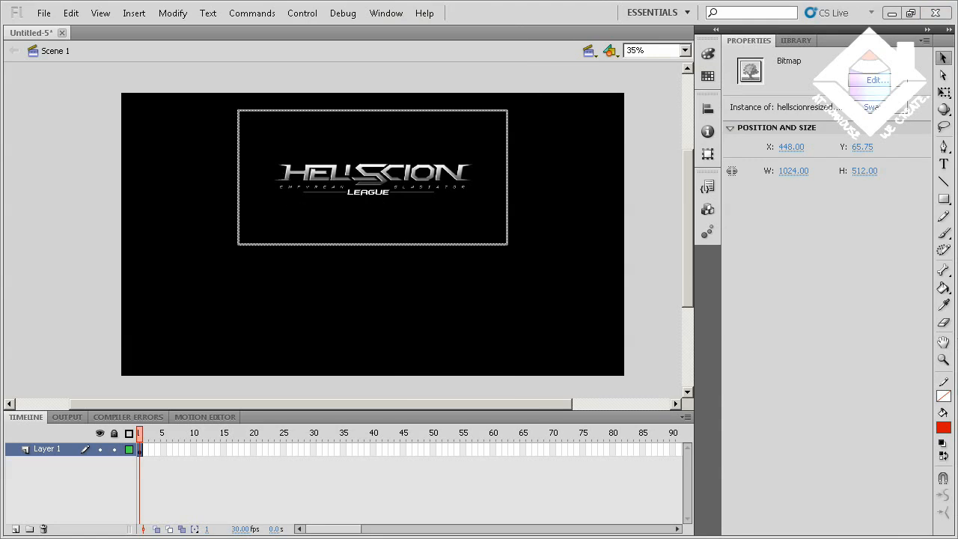
key(alt+Tab)
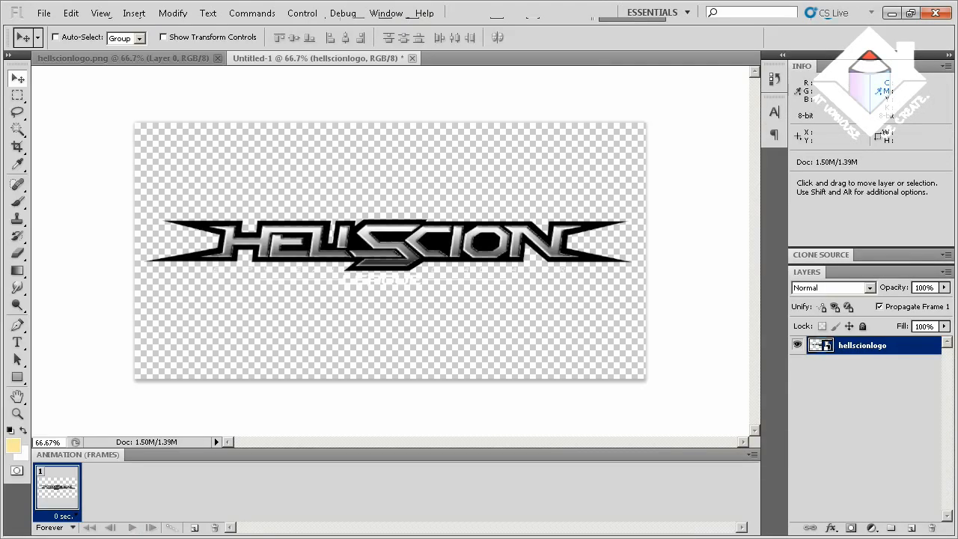
key(alt+Tab)
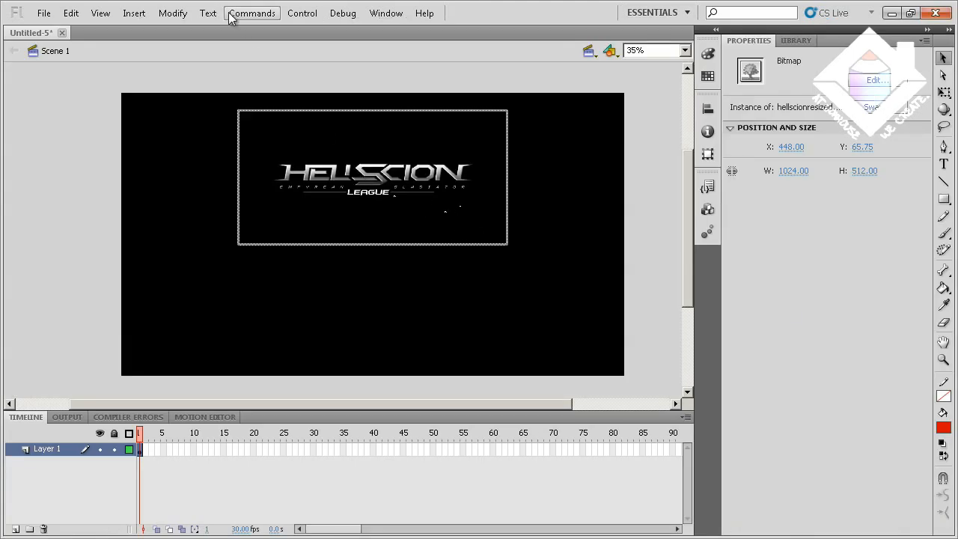
Convert the logo bitmap to a Graphic symbol named Logo
click(171, 13)
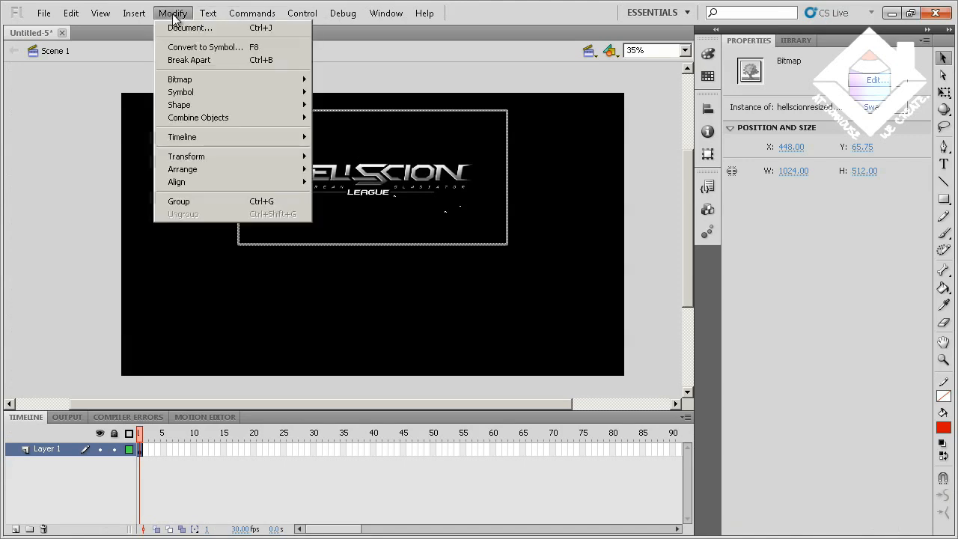
click(188, 47)
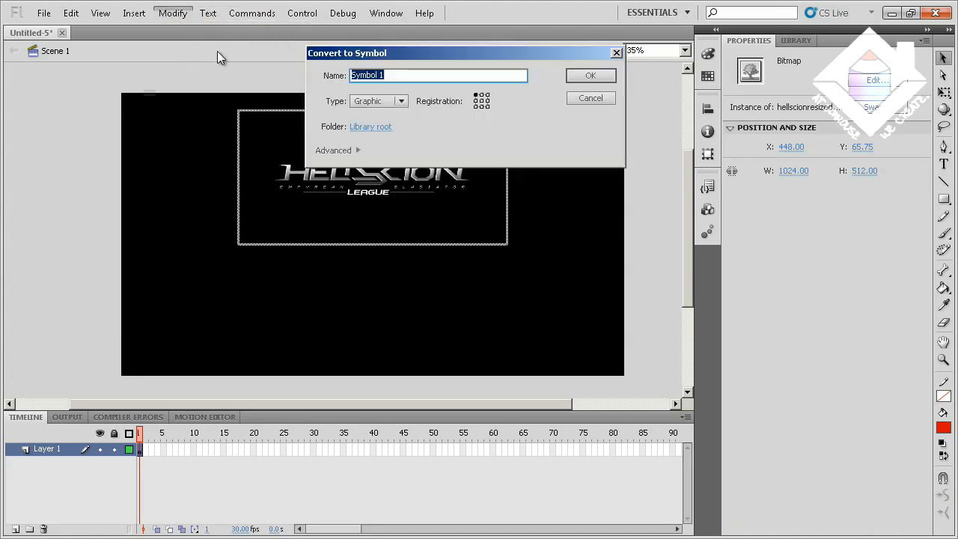
click(395, 75)
drag(396, 76, 336, 74)
key(BackSpace)
text(Logo)
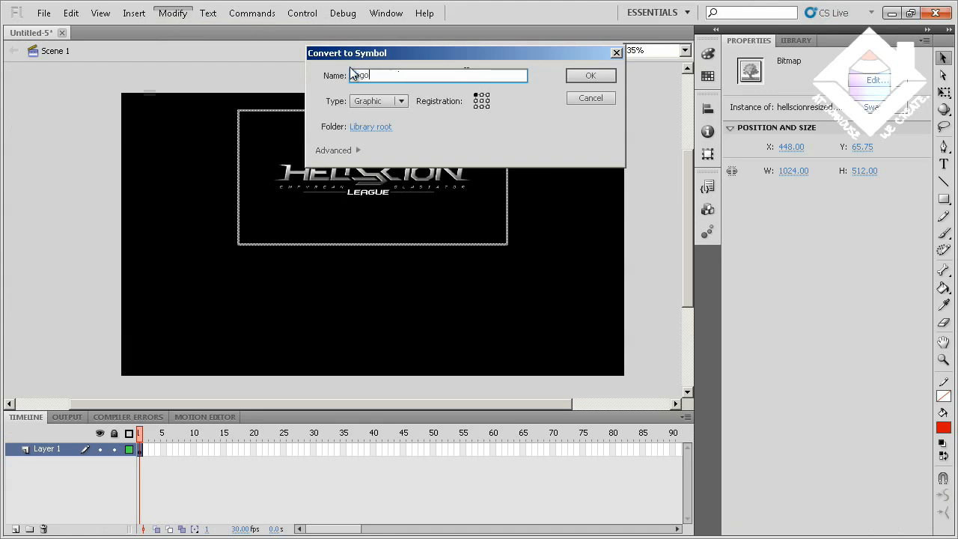
click(583, 76)
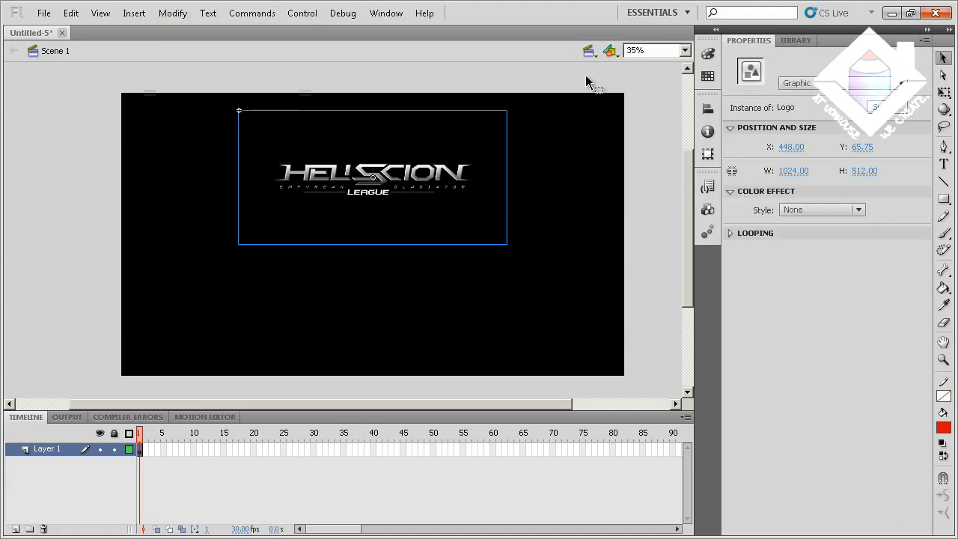
Apply a Brightness color effect of 23% to the Logo symbol instance
click(827, 208)
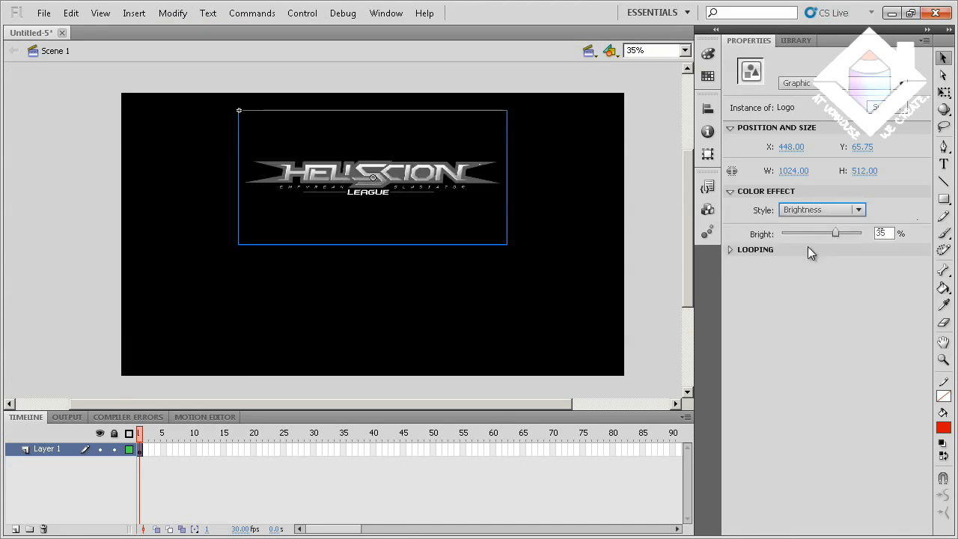
mouse_move(834, 232)
mouse_down()
mouse_move(849, 228)
mouse_move(824, 224)
mouse_move(831, 229)
mouse_up()
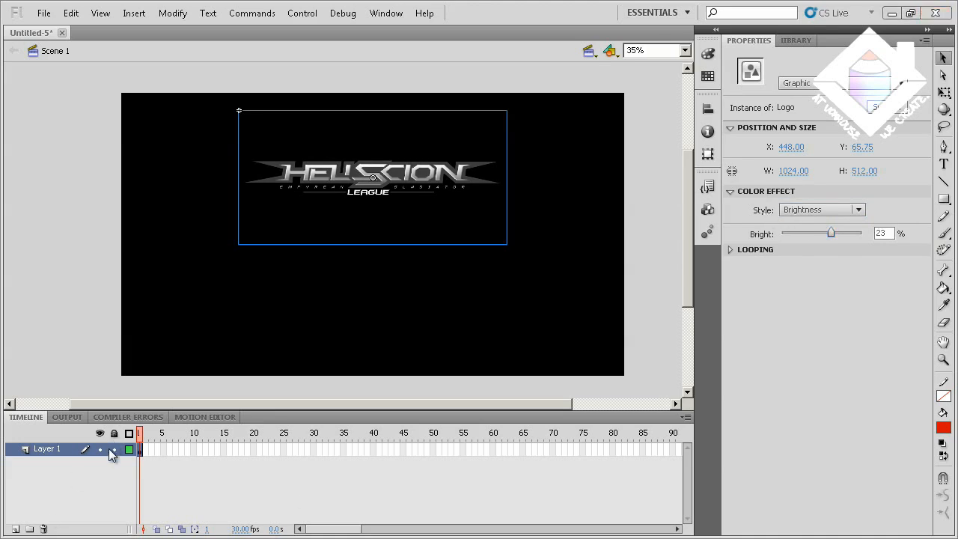
Insert a new layer above Layer 1 and lock Layer 1
right_click(52, 452)
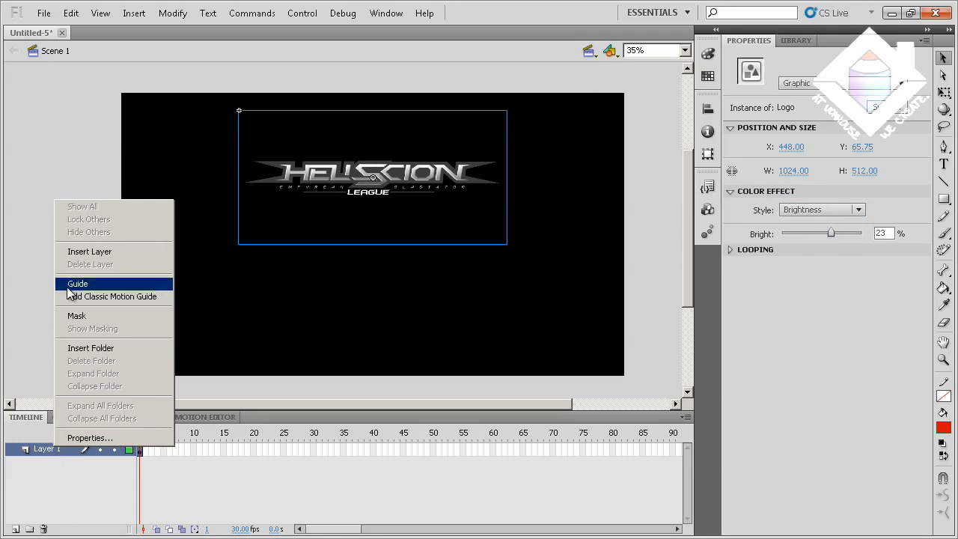
click(79, 253)
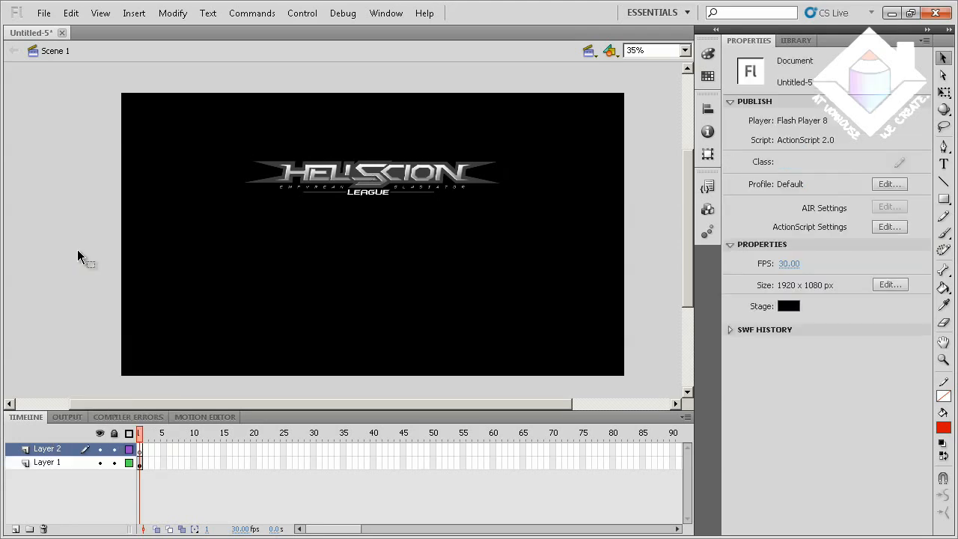
click(113, 463)
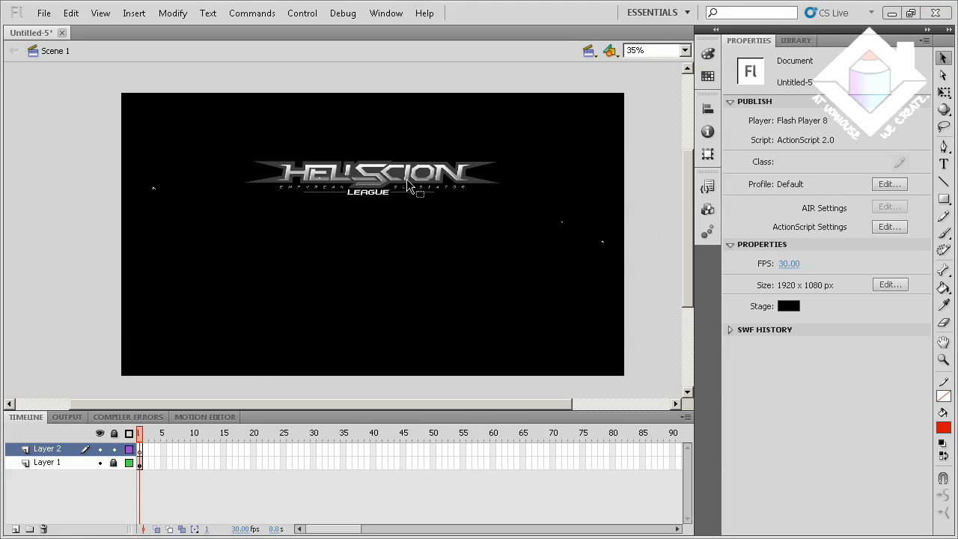
Add the red static text HELLSCION at 92 pt in Myriad Pro Semibold below the logo
click(943, 165)
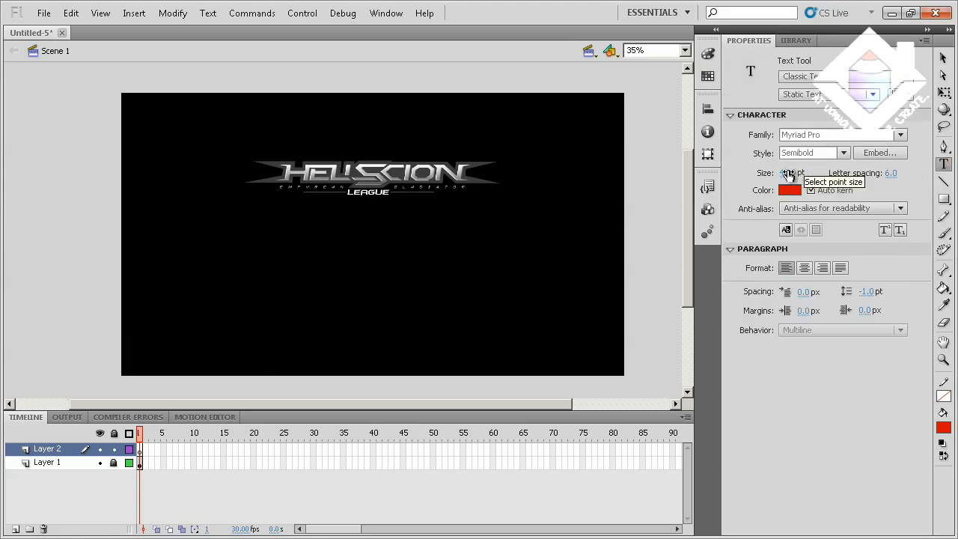
drag(792, 173, 828, 177)
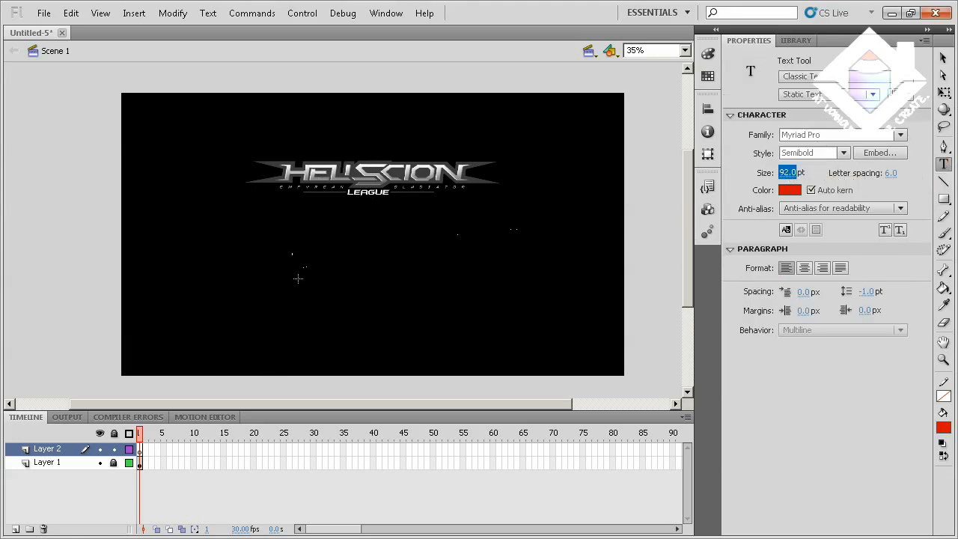
click(302, 271)
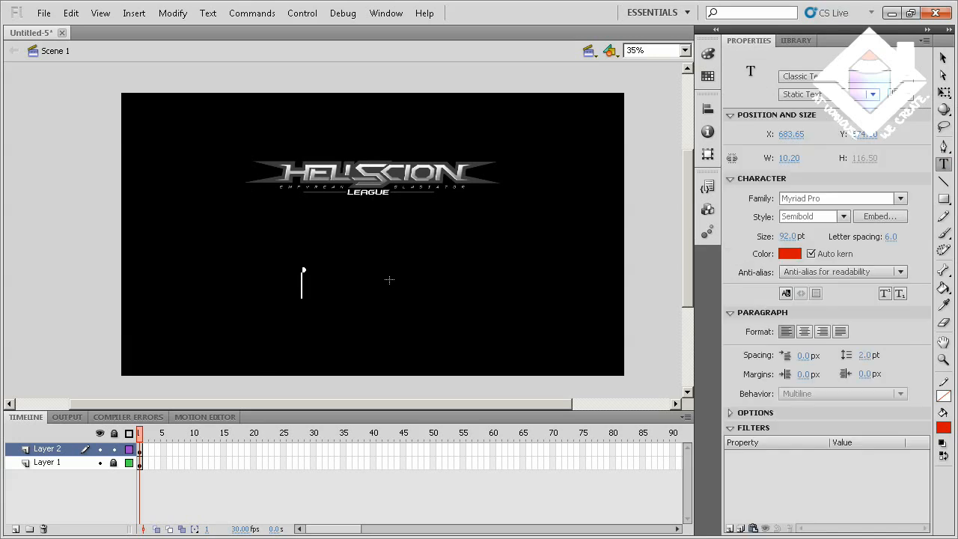
text(HELS)
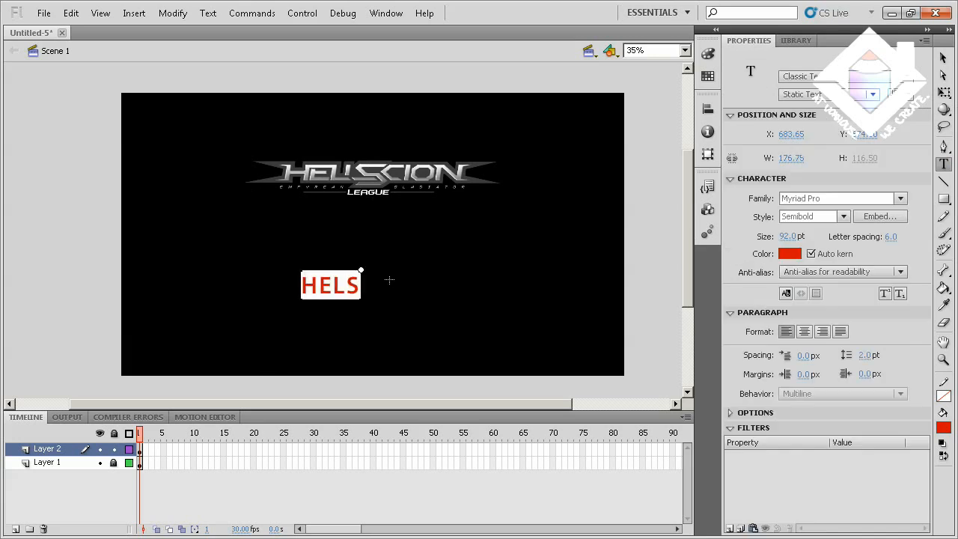
key(BackSpace)
text(LSCIO)
key(BackSpace)
text(CION)
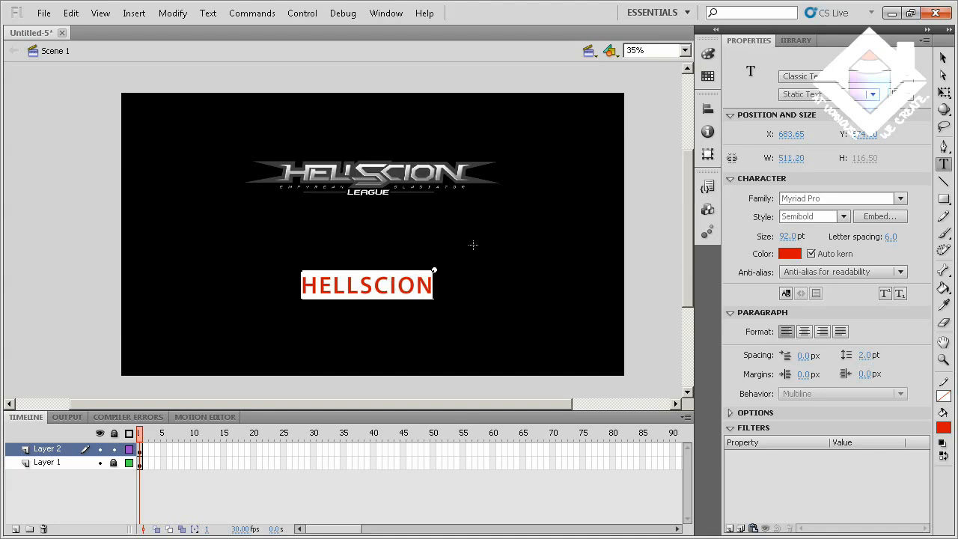
key(Escape)
click(943, 58)
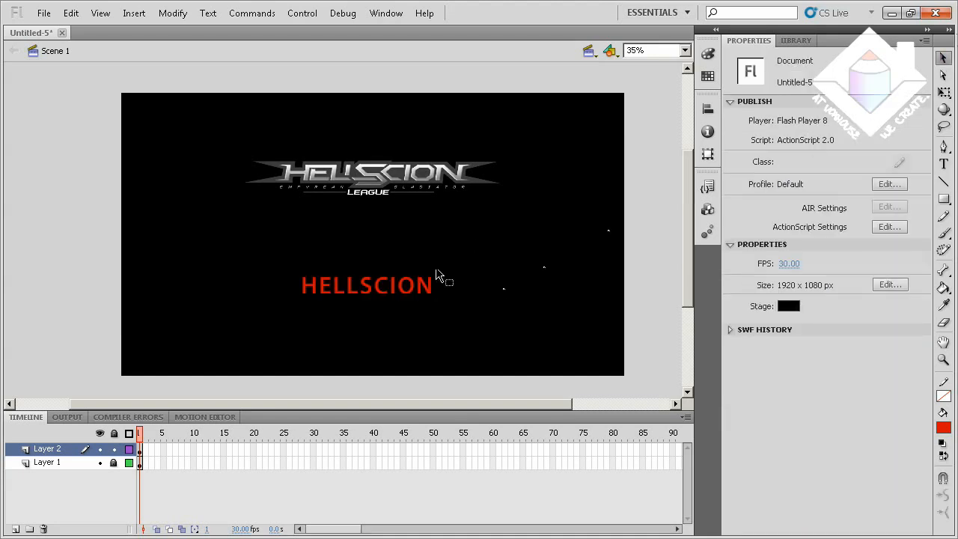
Move the red HELLSCION text over the logo and delete it
drag(424, 293, 429, 191)
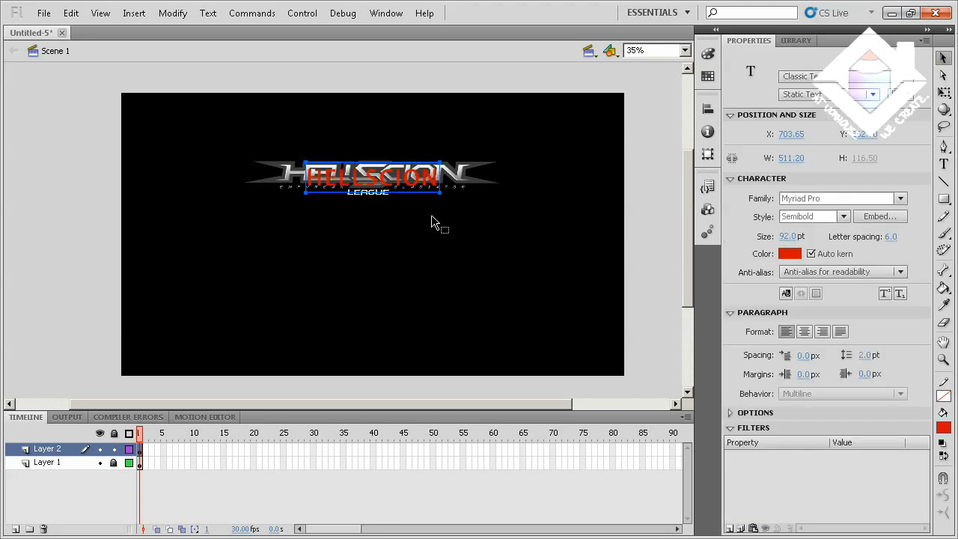
key(Delete)
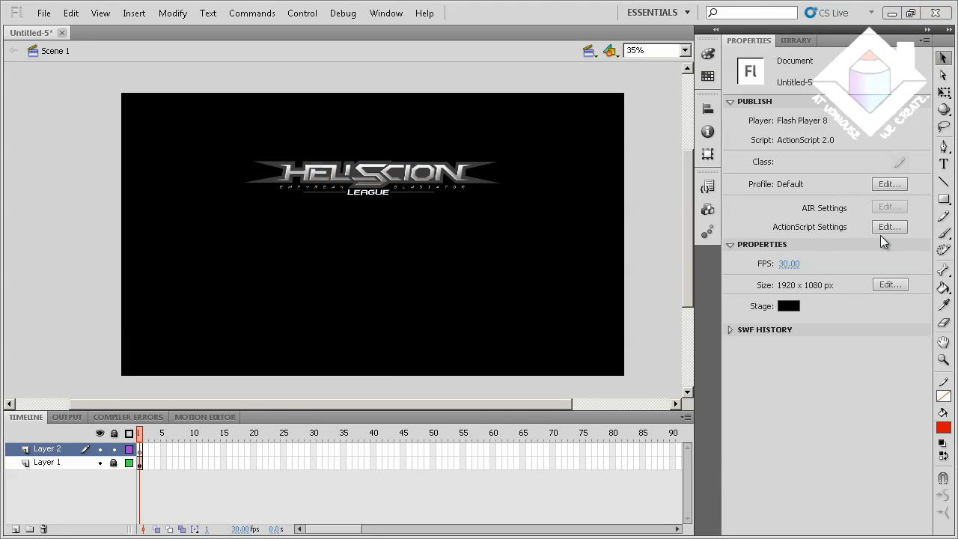
click(944, 202)
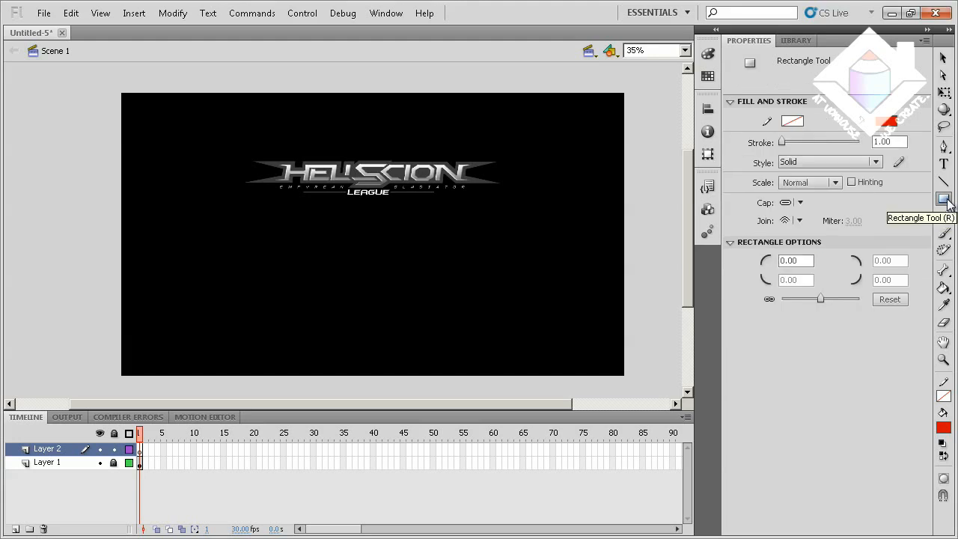
click(944, 201)
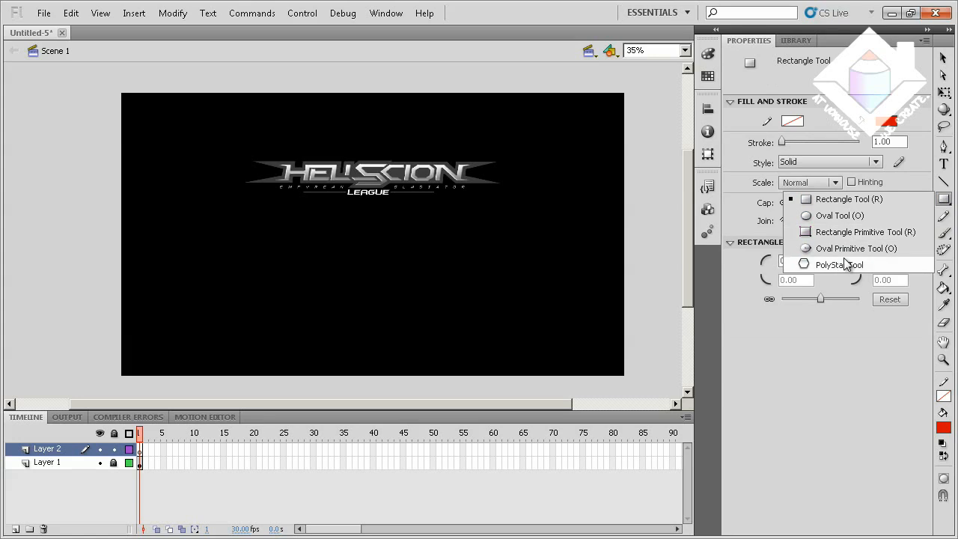
click(948, 203)
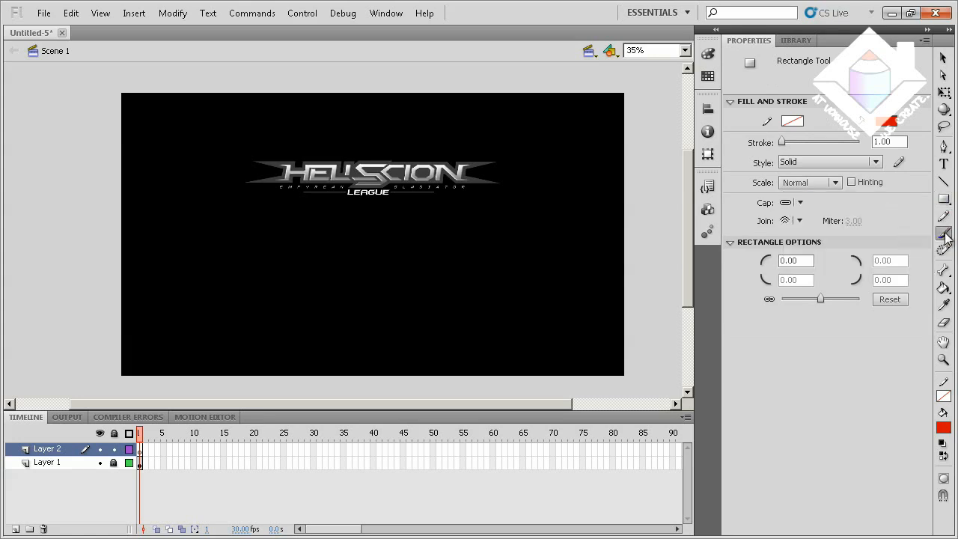
Choose a large round brush for the Brush tool and set the fill color to #666666
click(944, 232)
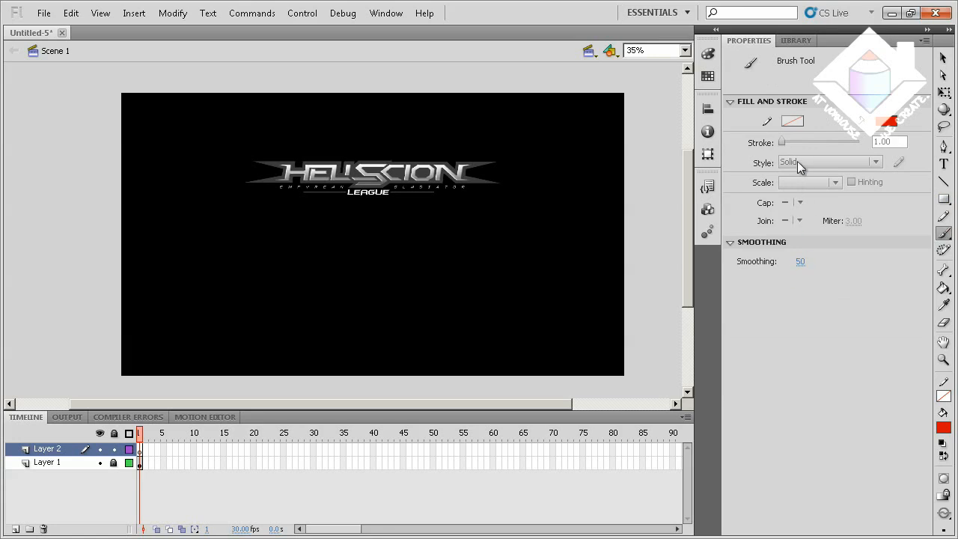
click(945, 530)
click(917, 502)
click(944, 430)
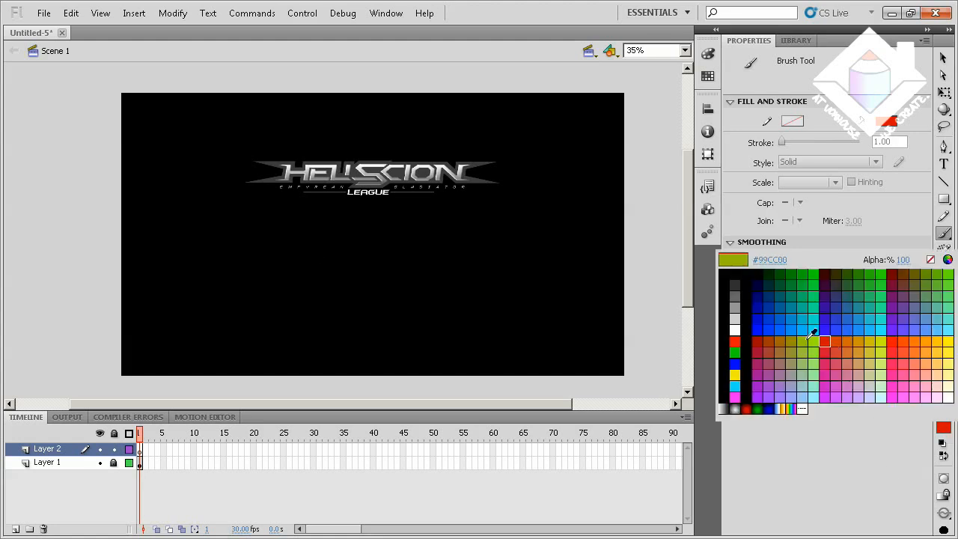
click(737, 296)
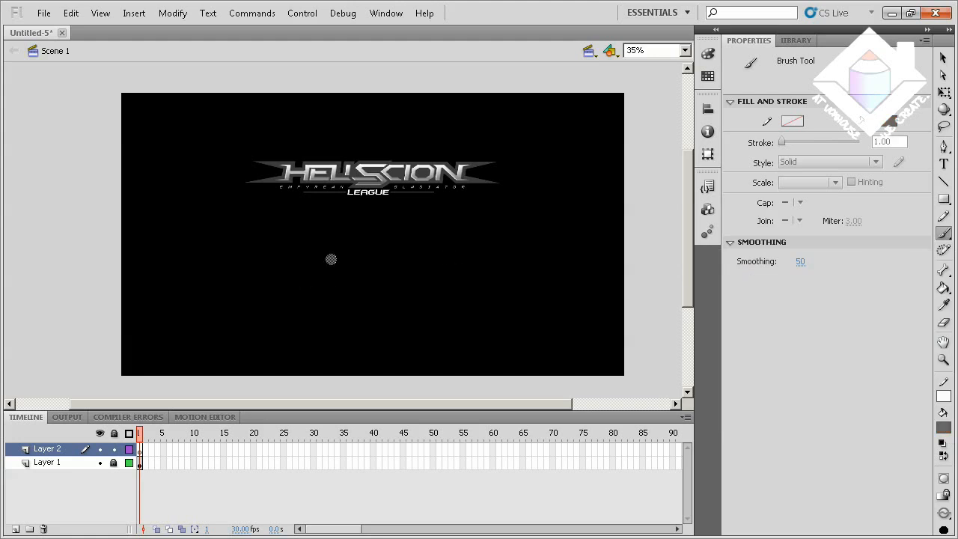
Paint a short horizontal gray brush stroke below the logo and undo it
mouse_move(331, 259)
mouse_down()
mouse_move(388, 263)
mouse_move(336, 258)
mouse_move(366, 259)
mouse_up()
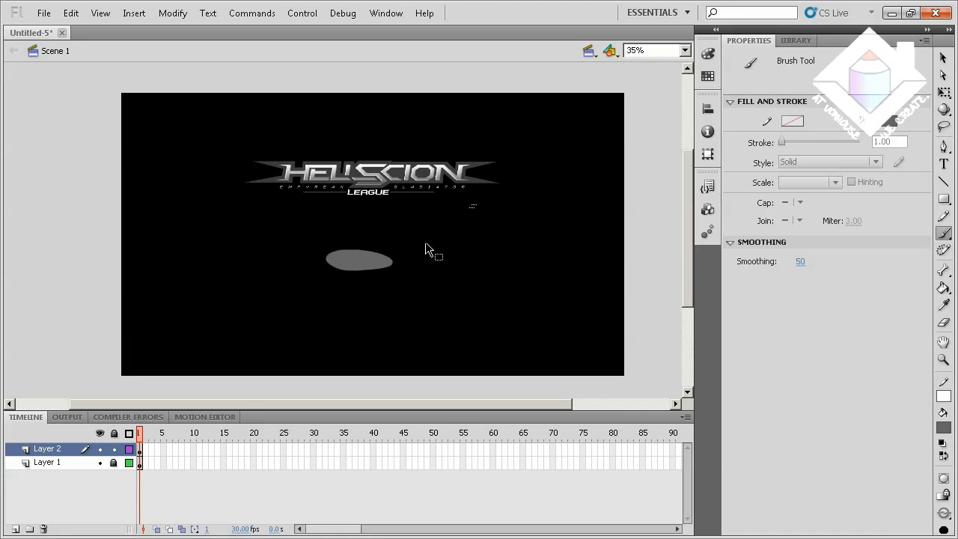
key(ctrl+z)
Draw a gray rectangle without a stroke, about 400 x 83 px, below the logo on Layer 2
click(943, 200)
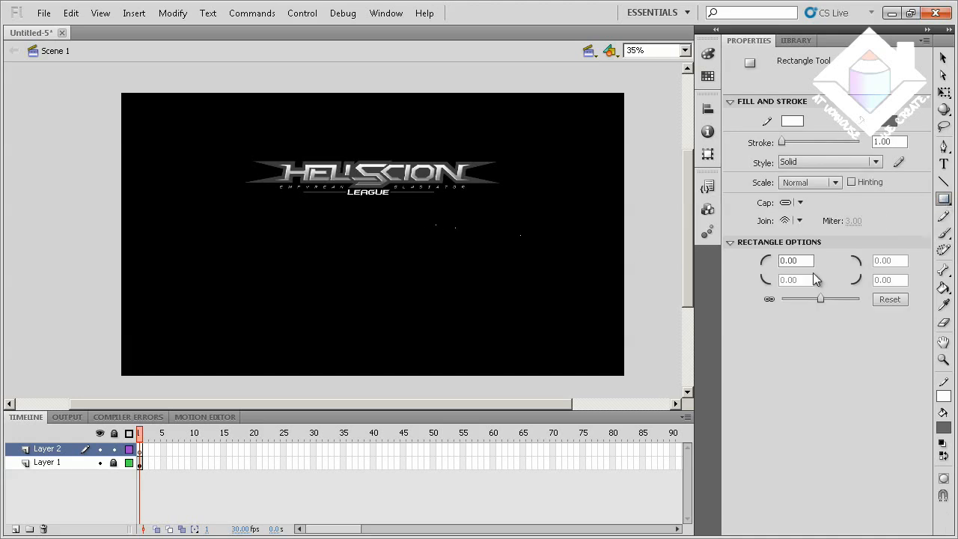
click(943, 396)
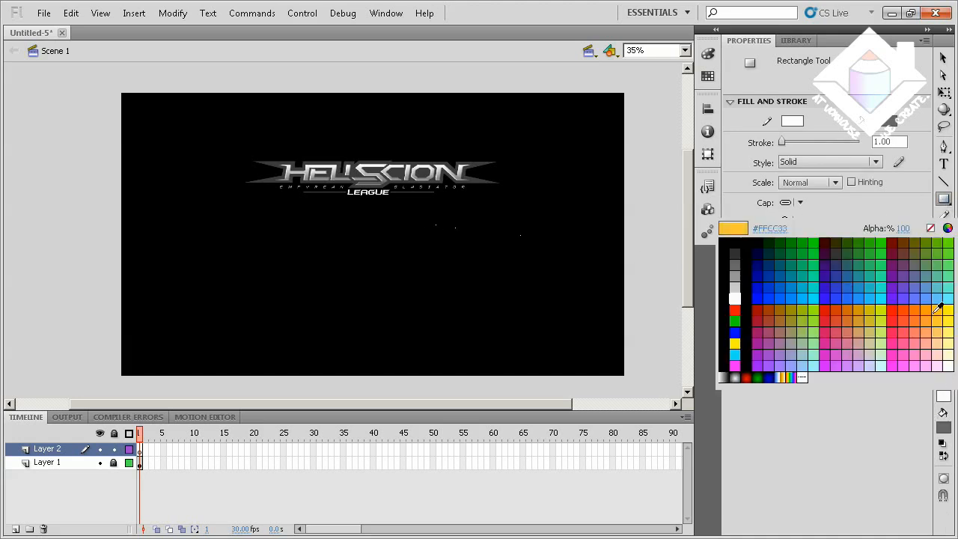
click(930, 229)
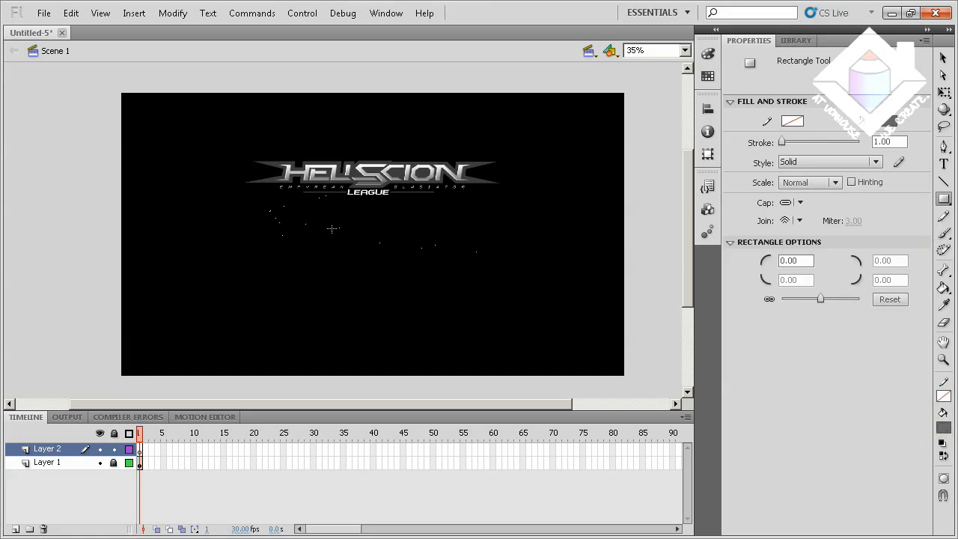
drag(316, 230, 421, 253)
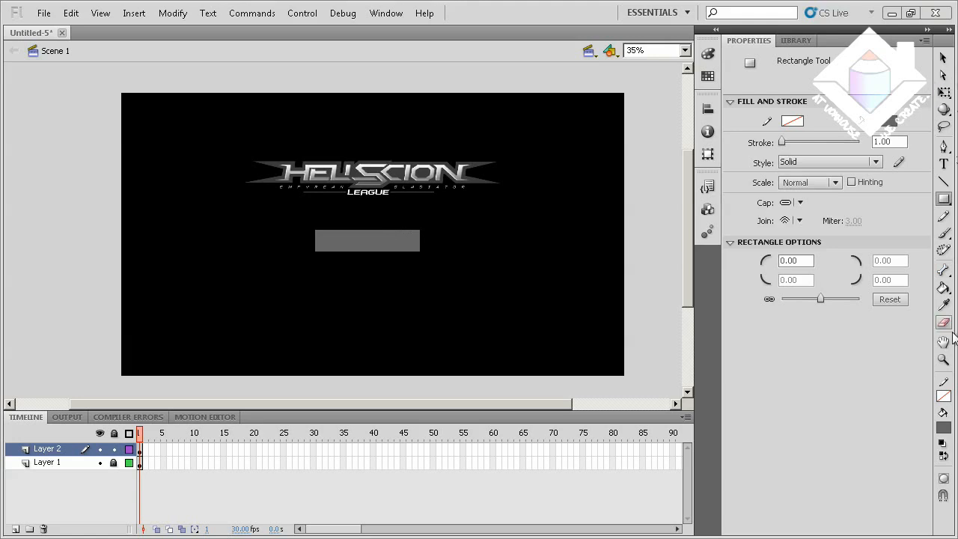
Convert the gray rectangle to a Button symbol named ButtonPlay
click(141, 450)
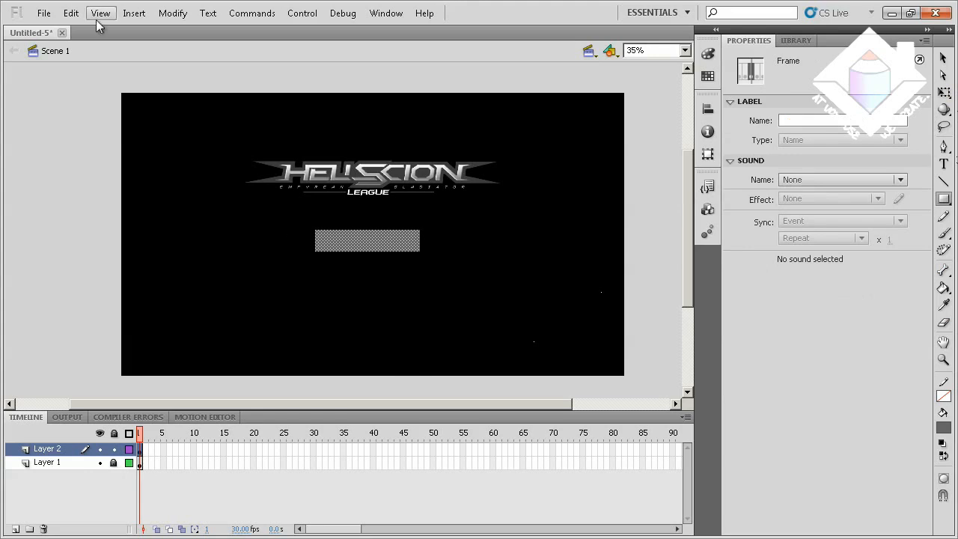
click(172, 13)
click(190, 46)
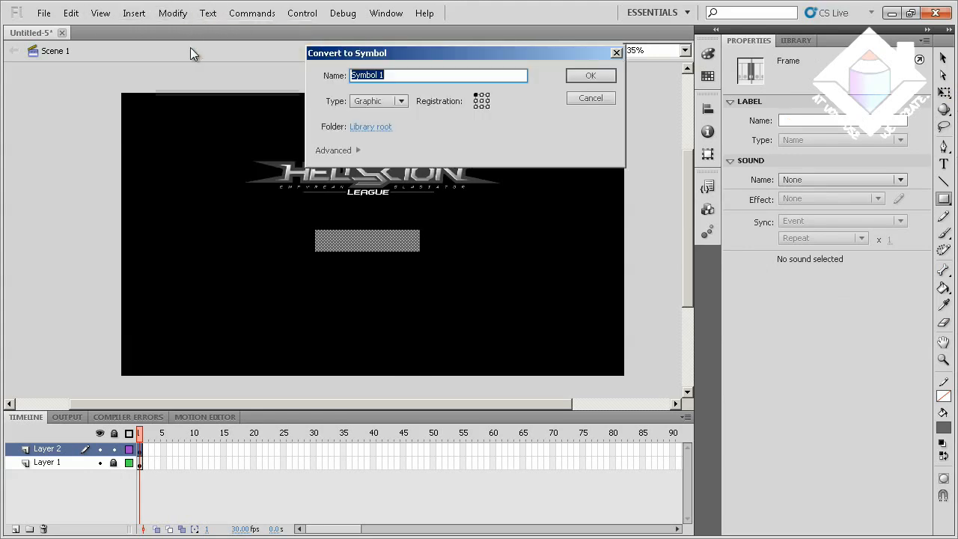
click(402, 102)
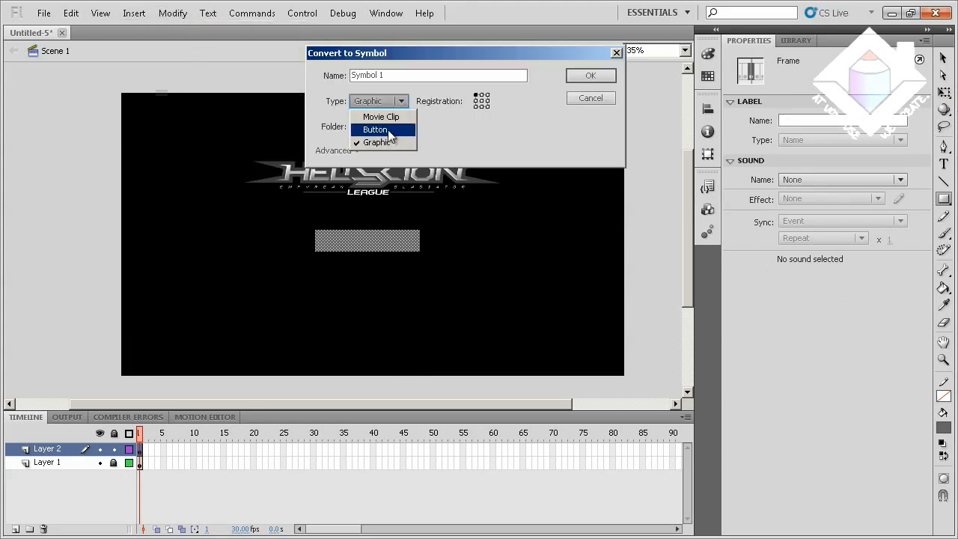
click(375, 129)
drag(393, 78, 327, 80)
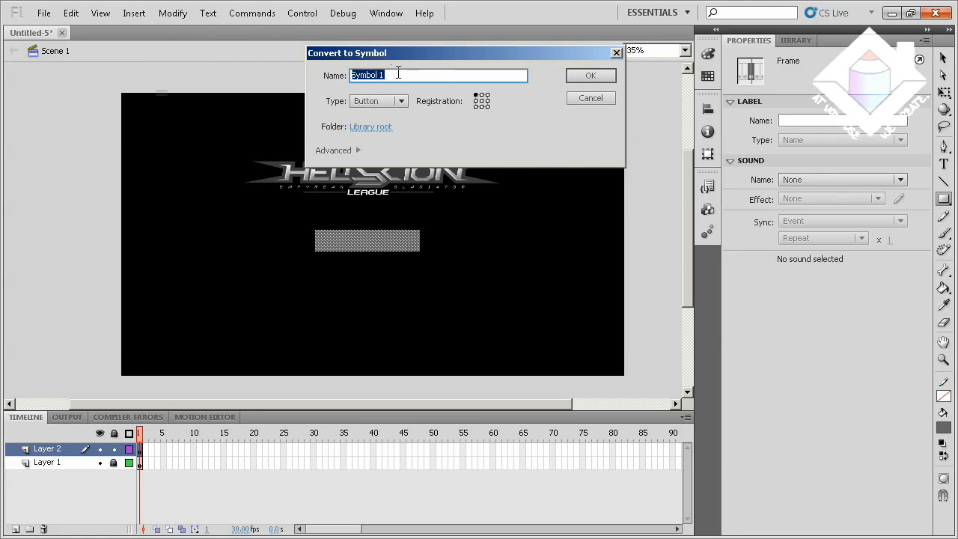
text(Play)
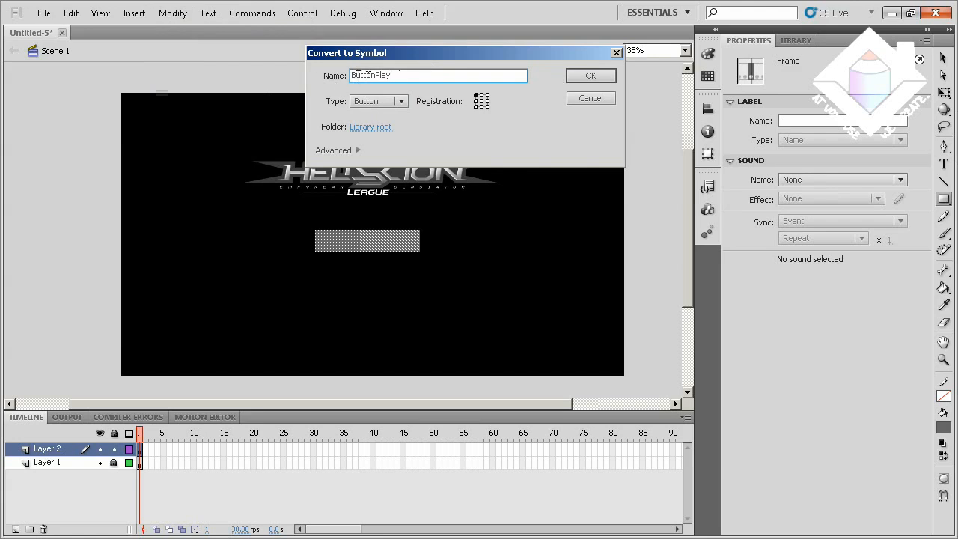
double_click(374, 75)
click(405, 73)
click(588, 76)
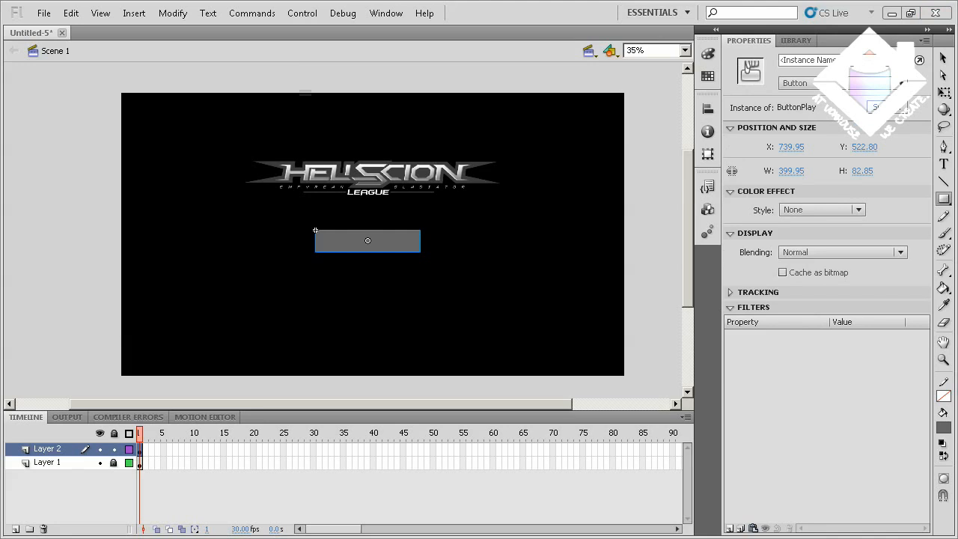
Open the ButtonPlay symbol for editing in place and insert a new layer above its Layer 1
click(943, 57)
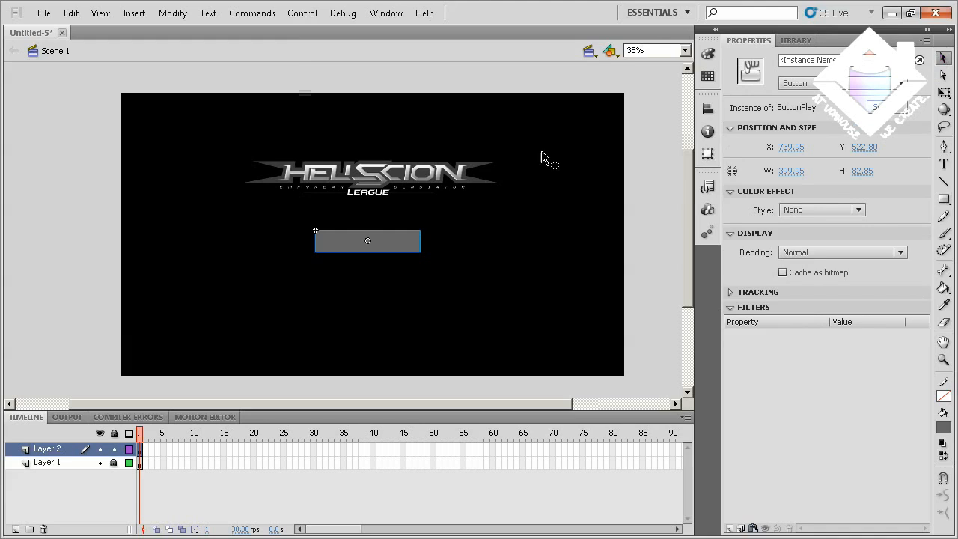
right_click(395, 238)
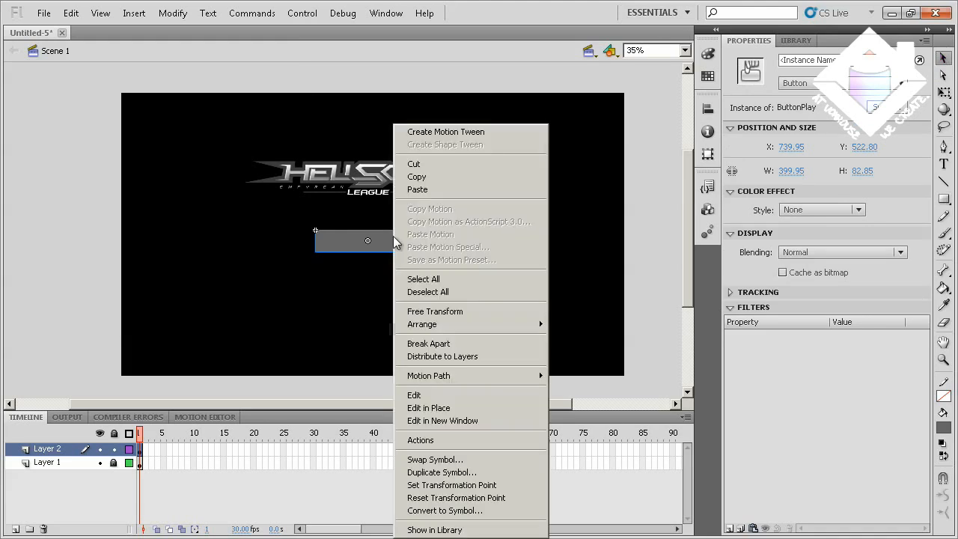
click(445, 407)
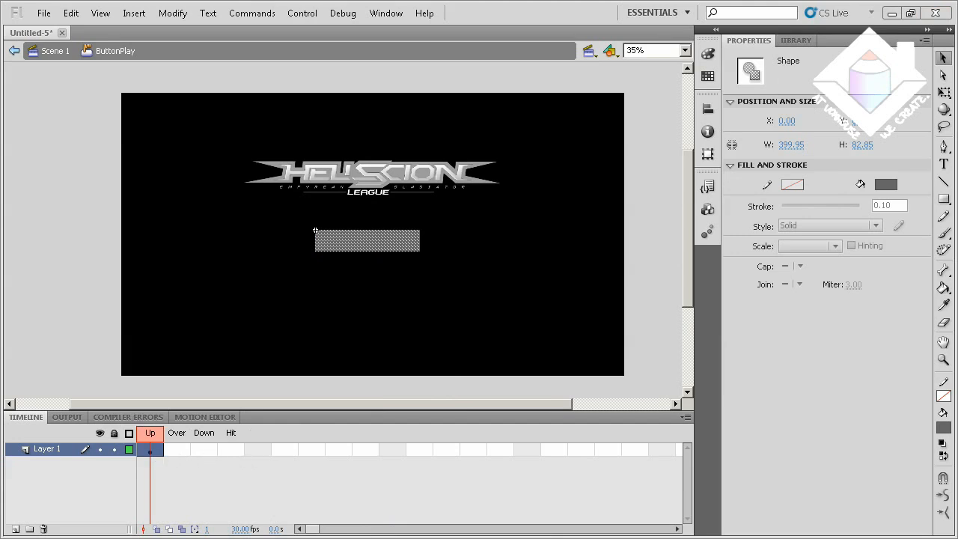
right_click(51, 448)
click(75, 258)
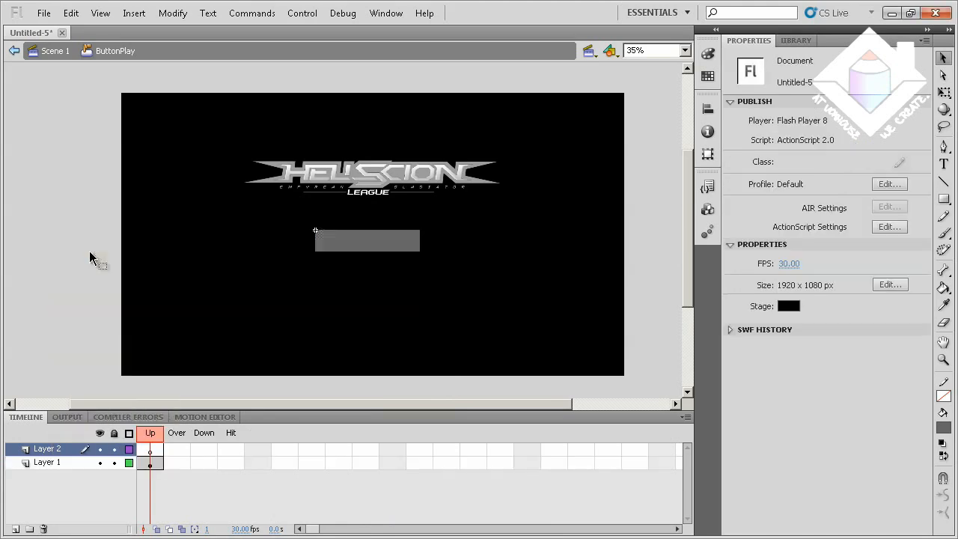
Add the text PLAY in white 46 pt Myriad Pro Semibold over the gray rectangle on the symbol's Layer 2
click(146, 449)
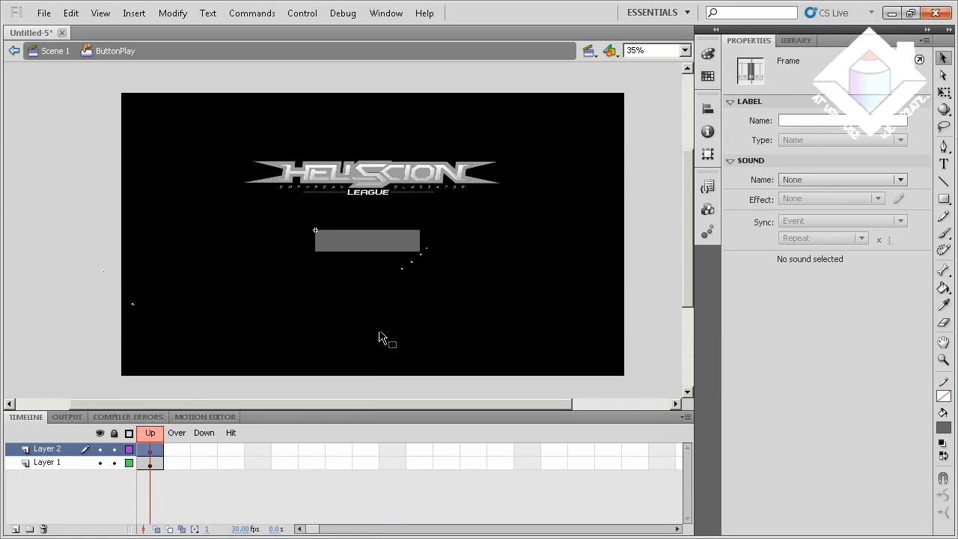
click(943, 166)
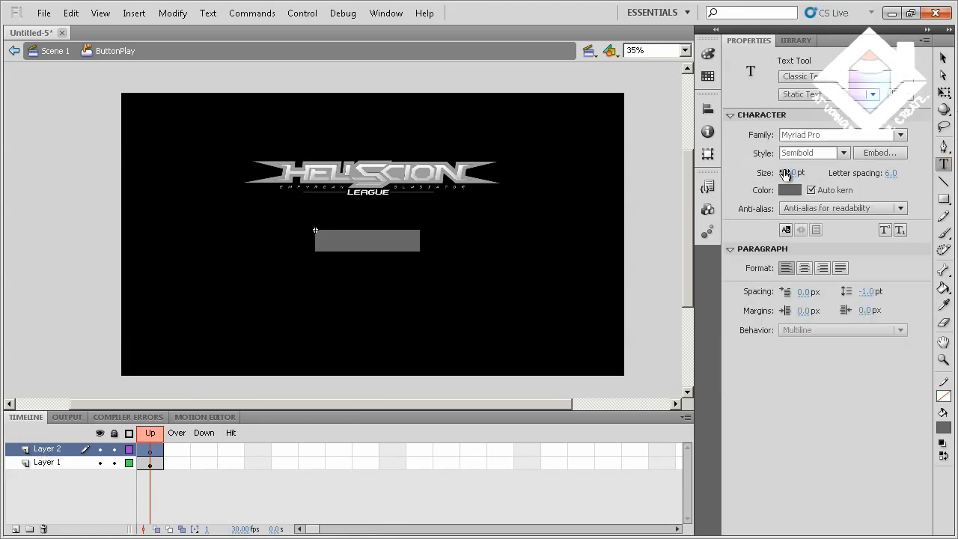
click(791, 173)
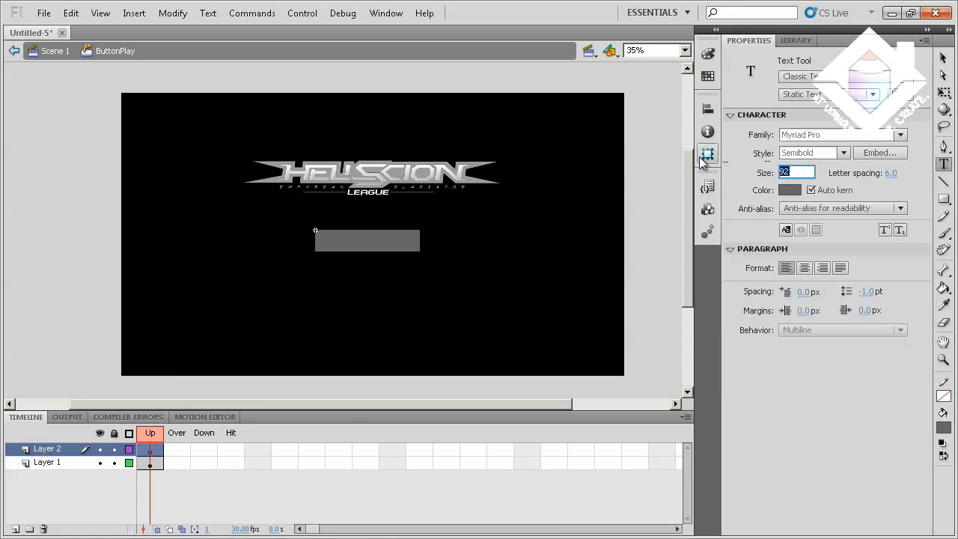
text(46)
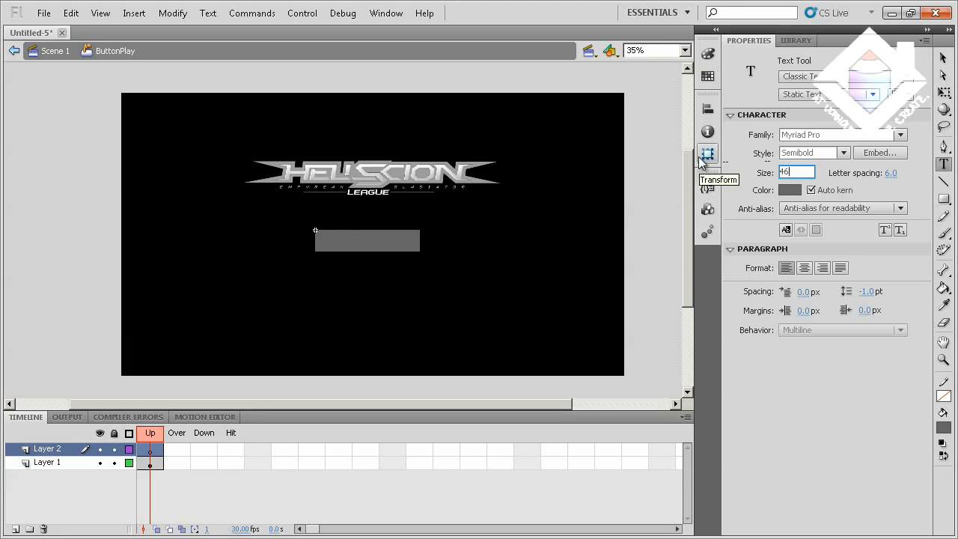
key(Return)
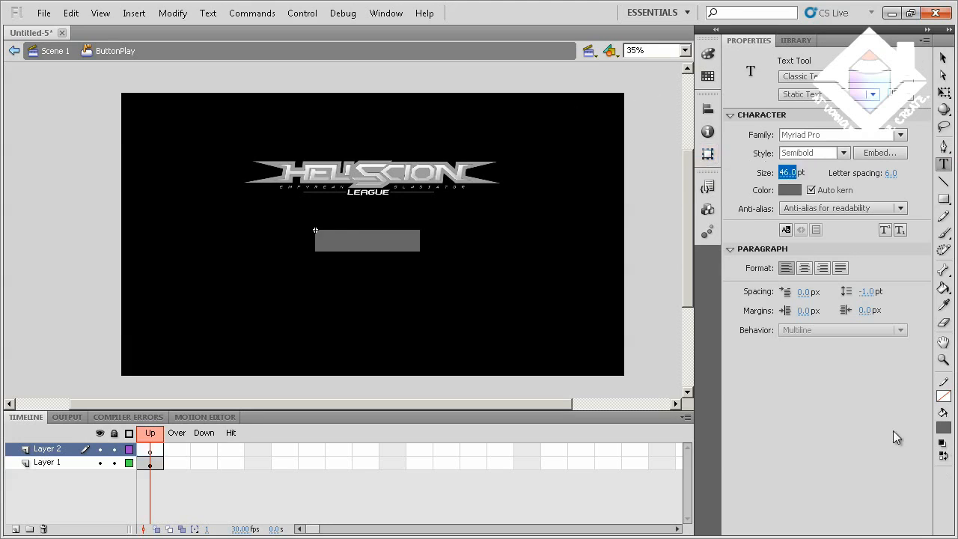
click(944, 428)
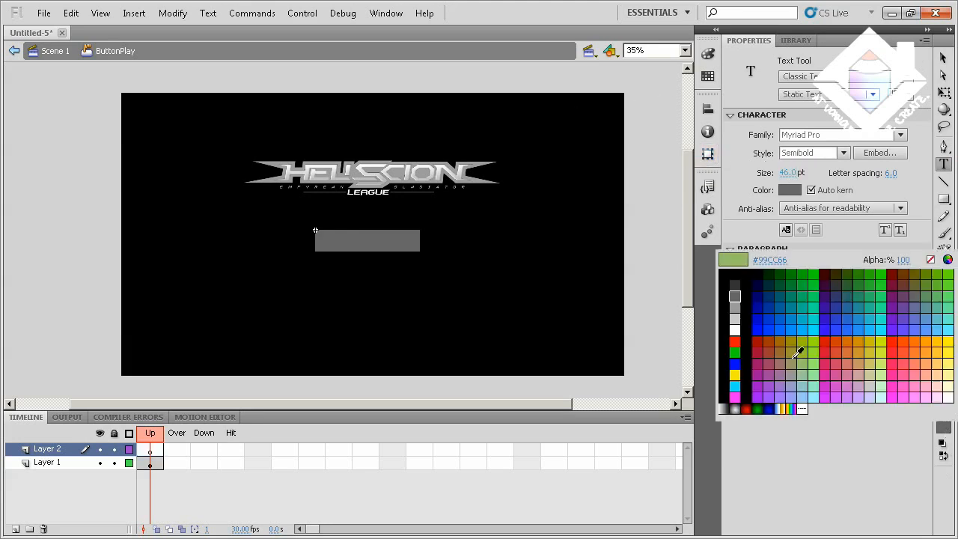
click(737, 328)
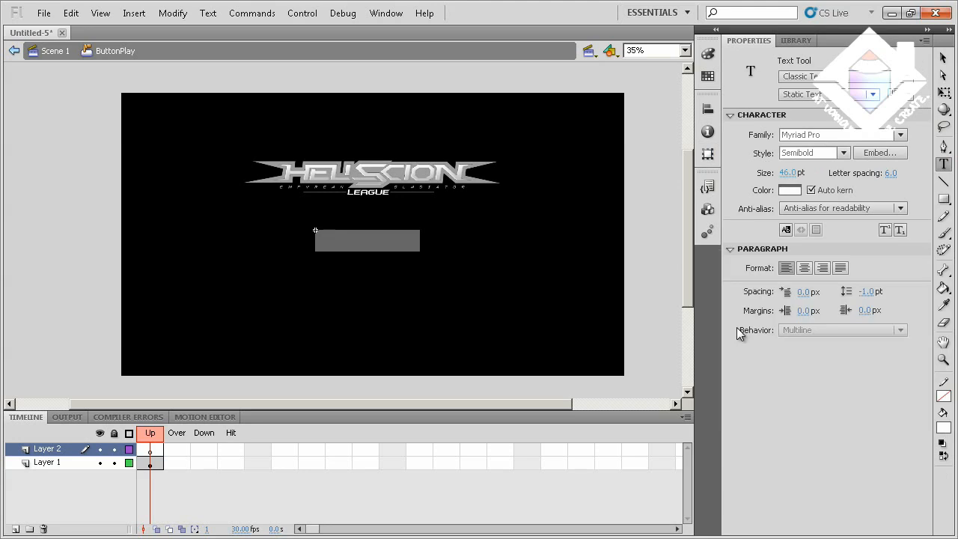
click(336, 244)
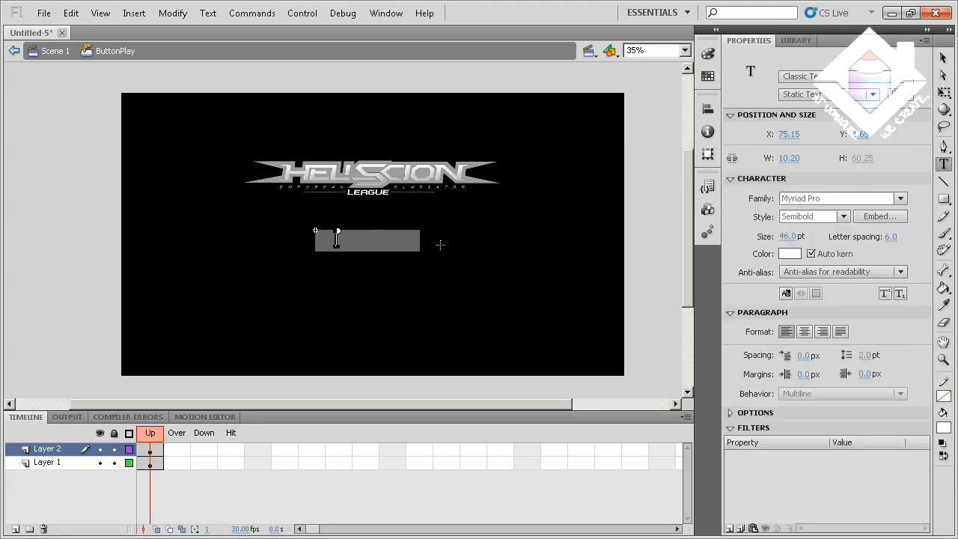
text(PLAY)
Center the PLAY text horizontally and vertically on the gray rectangle, with alignment to the stage turned off
click(943, 58)
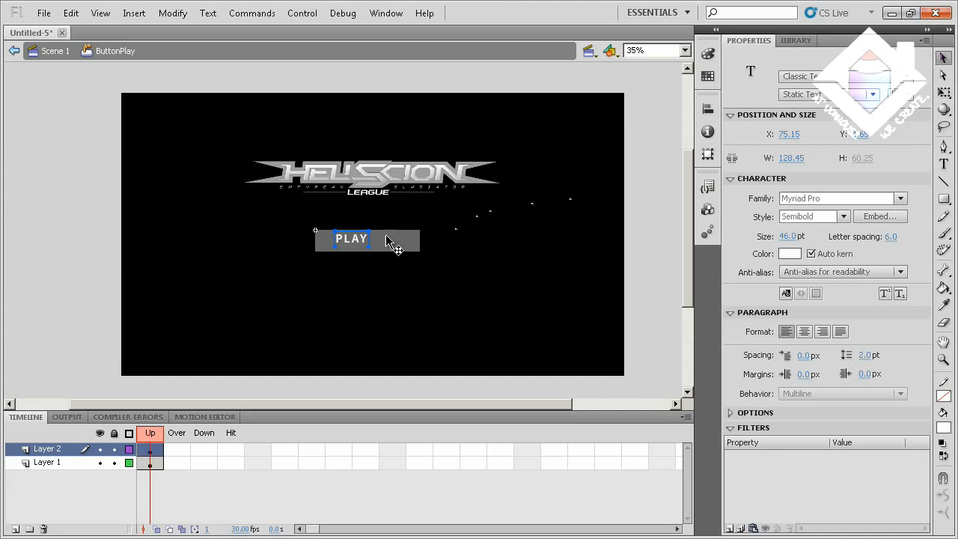
drag(362, 238, 378, 239)
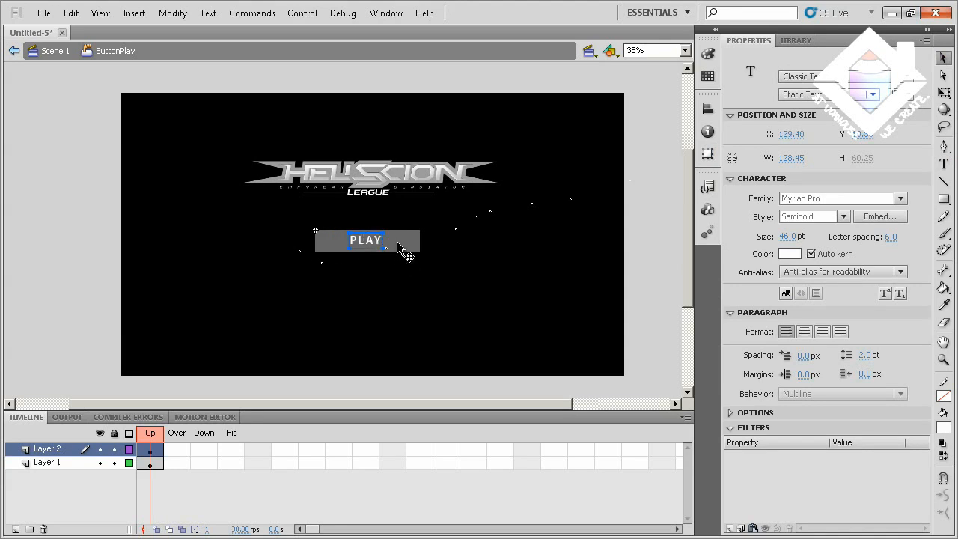
shift+click(397, 243)
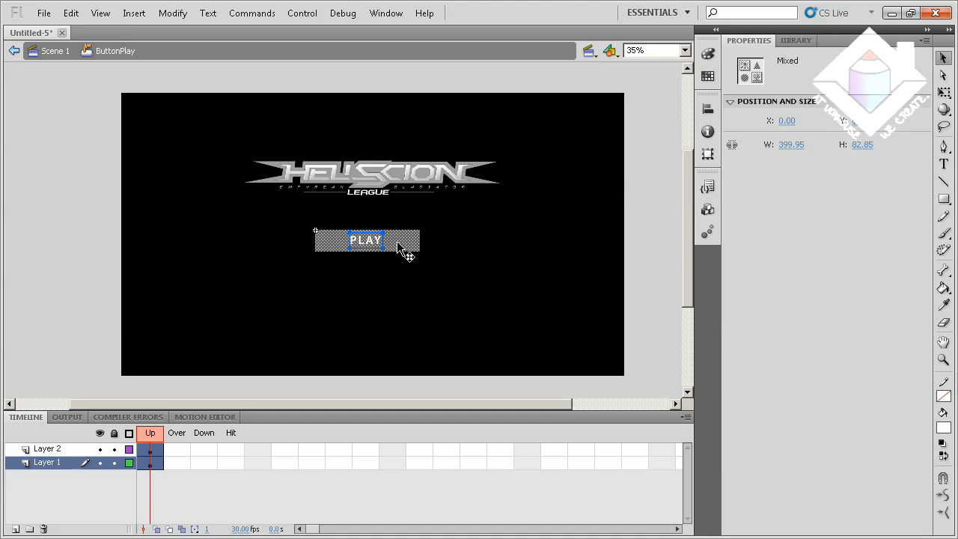
click(708, 108)
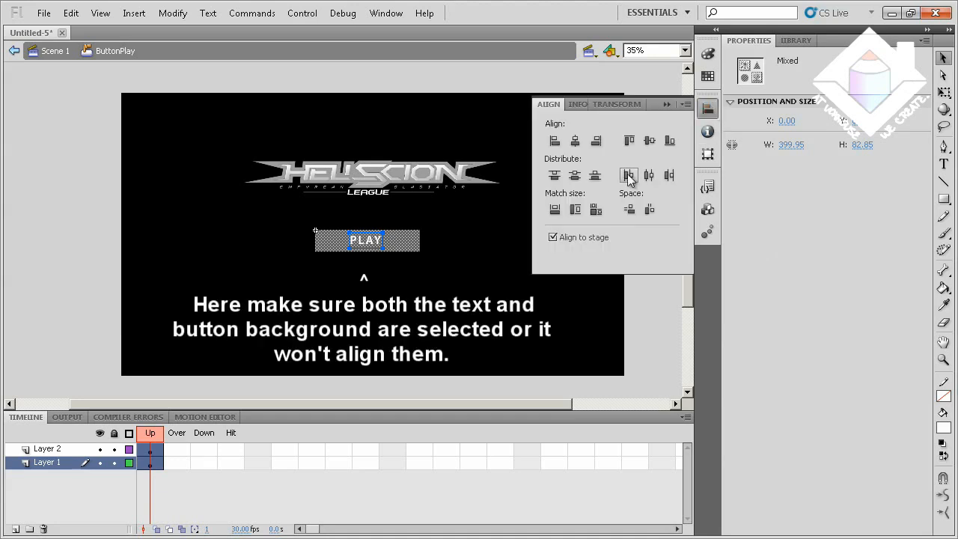
click(553, 238)
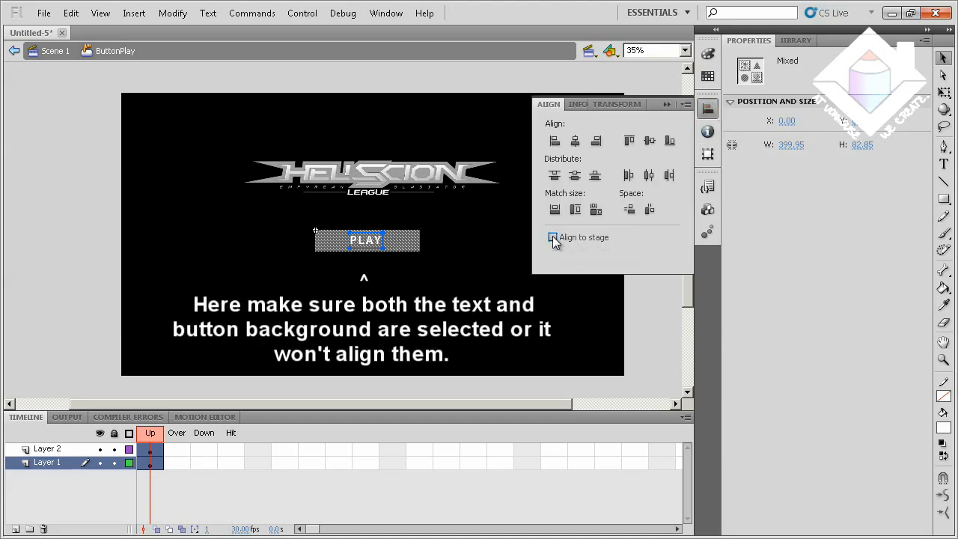
click(576, 143)
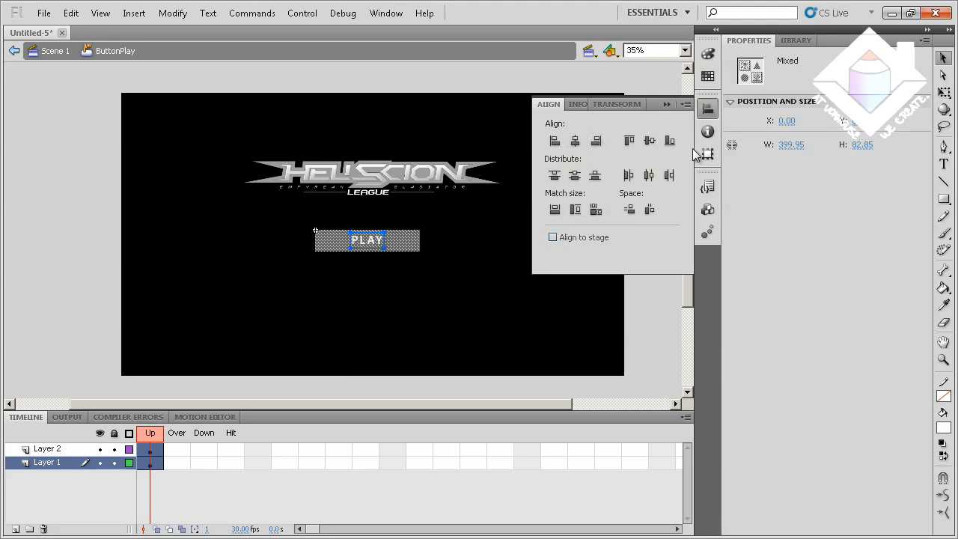
click(651, 142)
click(373, 268)
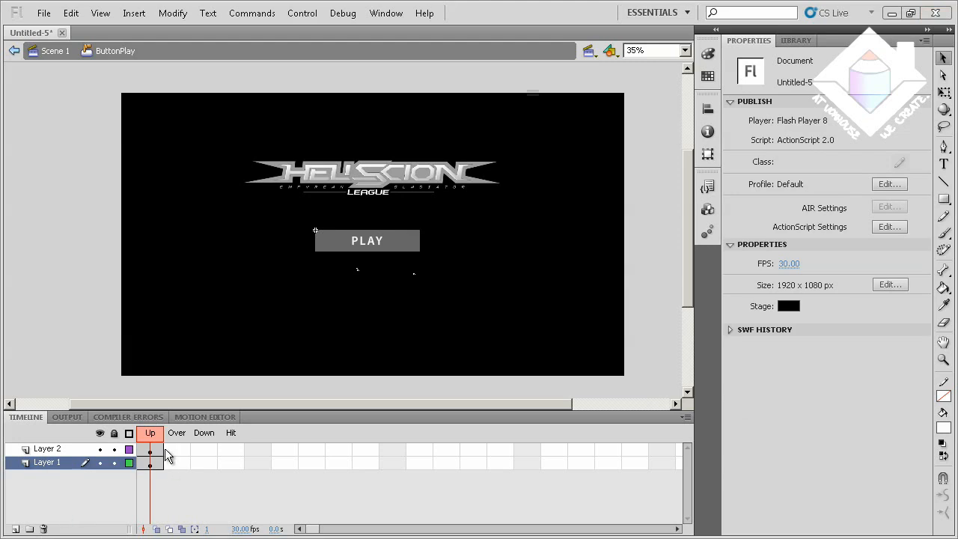
Convert the Over and Down frames of both button layers to keyframes
drag(171, 451, 199, 465)
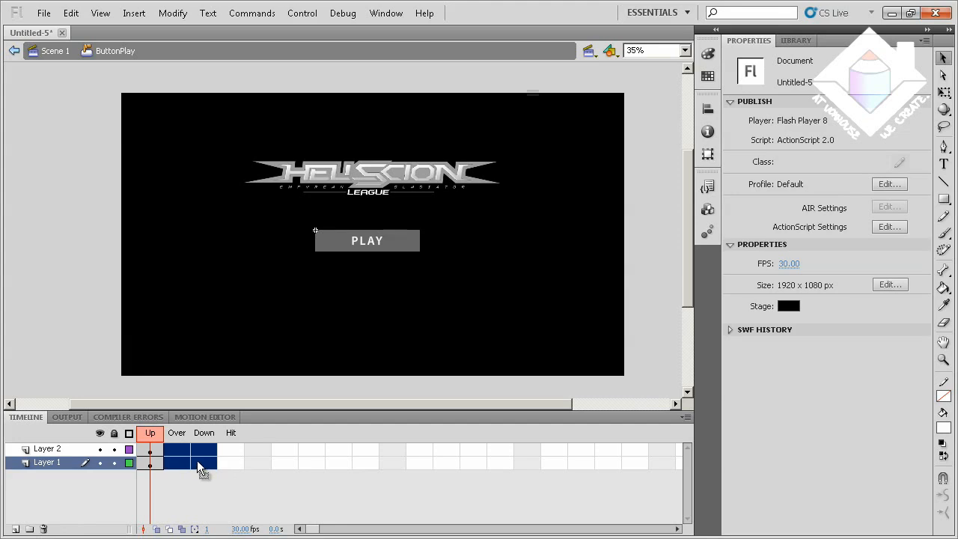
click(177, 452)
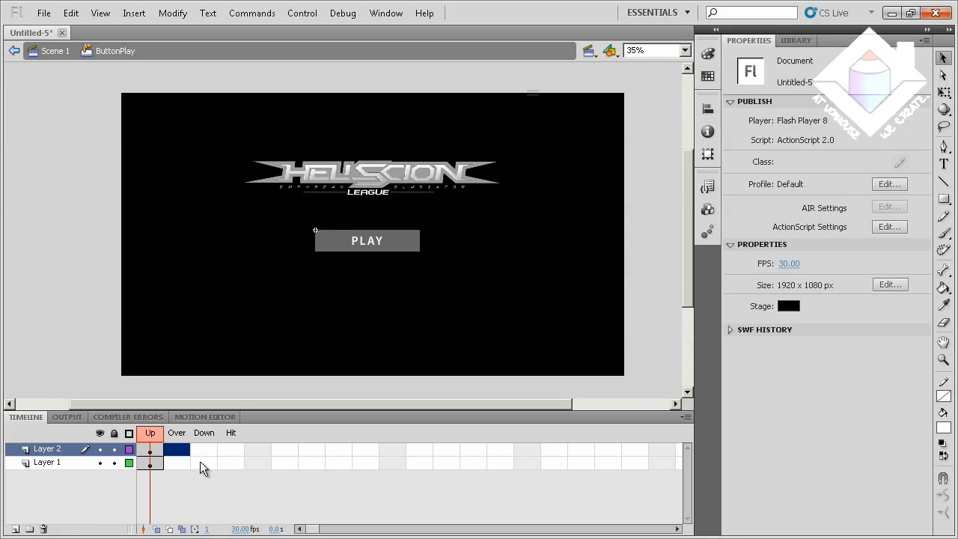
click(202, 465)
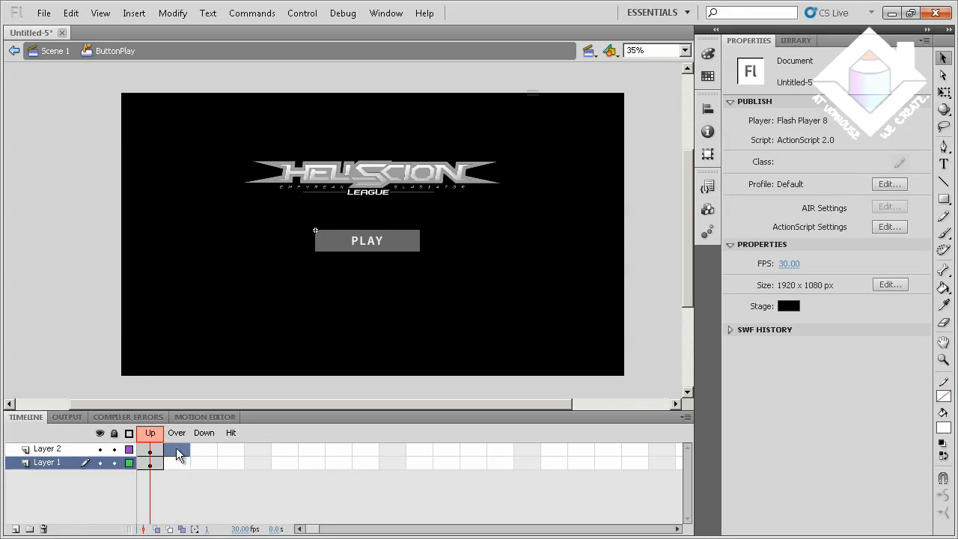
drag(176, 448, 208, 465)
right_click(204, 461)
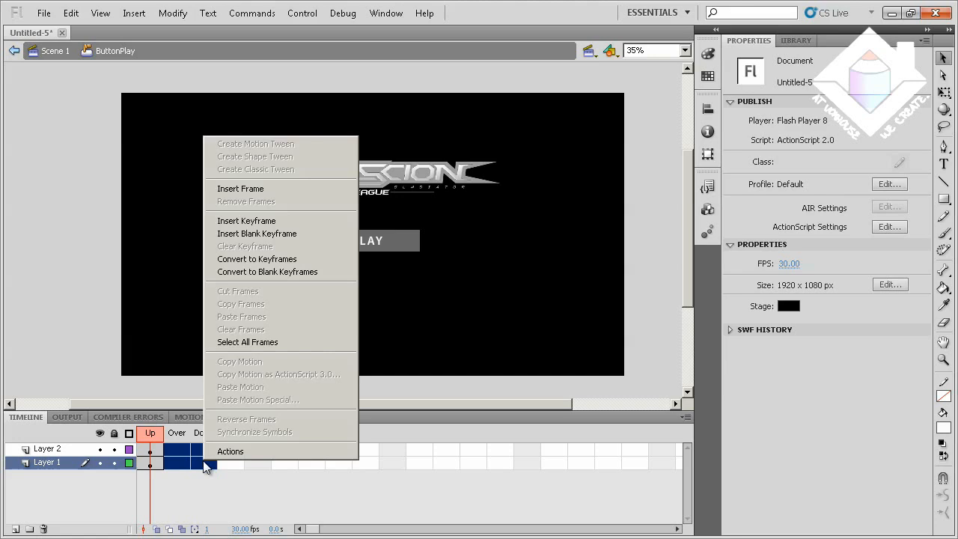
click(277, 259)
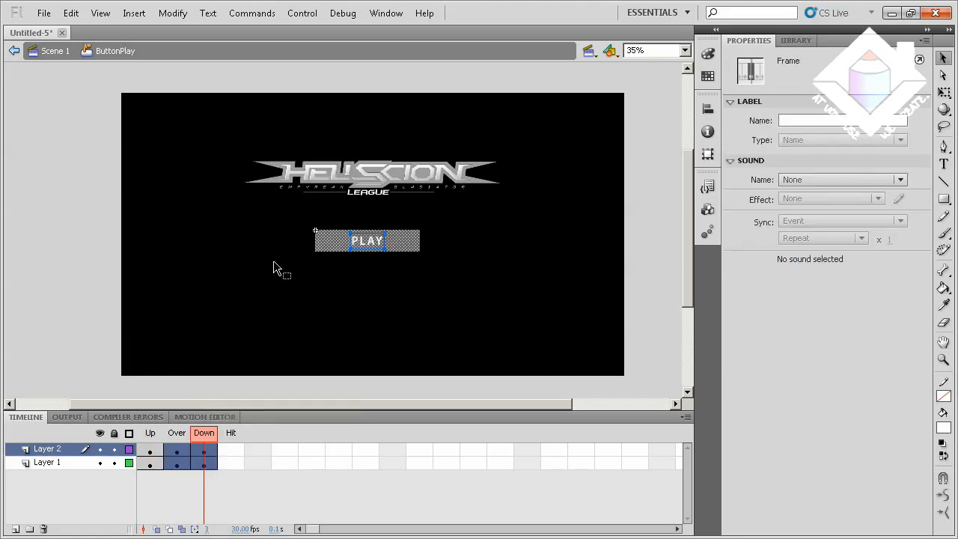
Fill the button's background rectangle with bright red in the Over frame of Layer 1
click(178, 464)
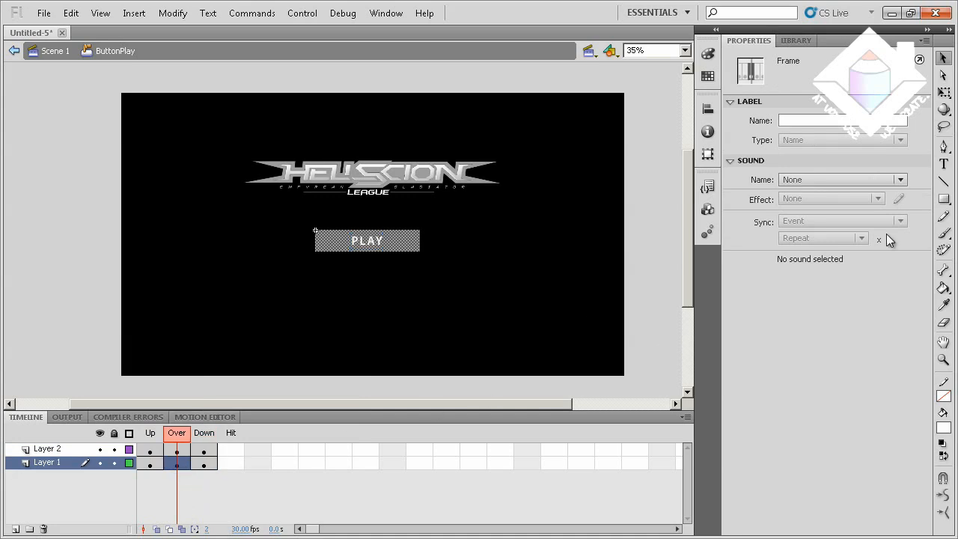
click(945, 429)
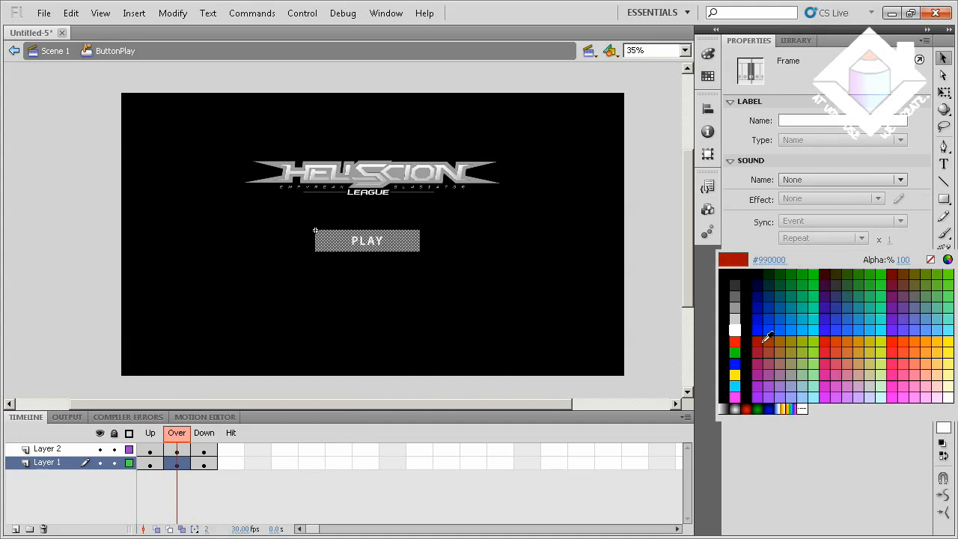
click(825, 342)
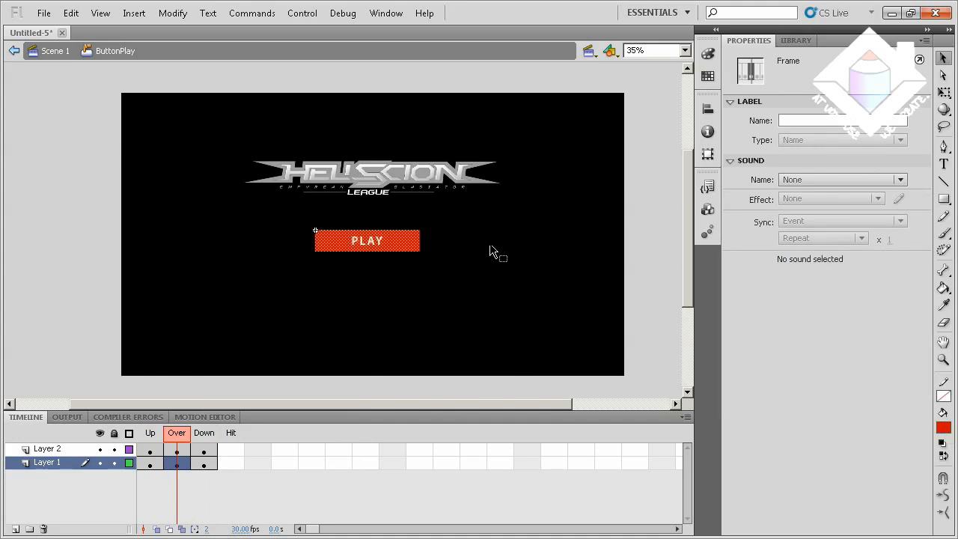
click(451, 277)
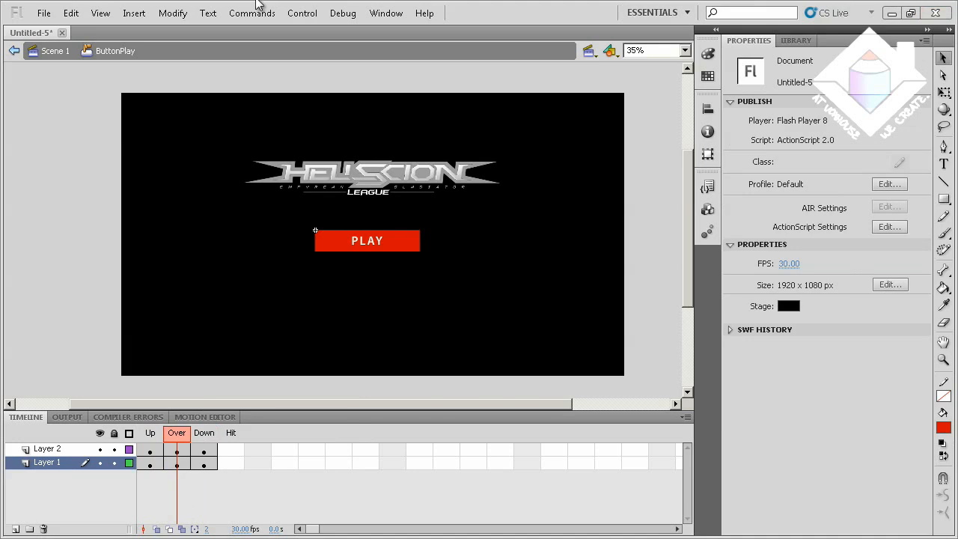
Test the movie to check the Play button's rollover color, and close the preview
click(302, 13)
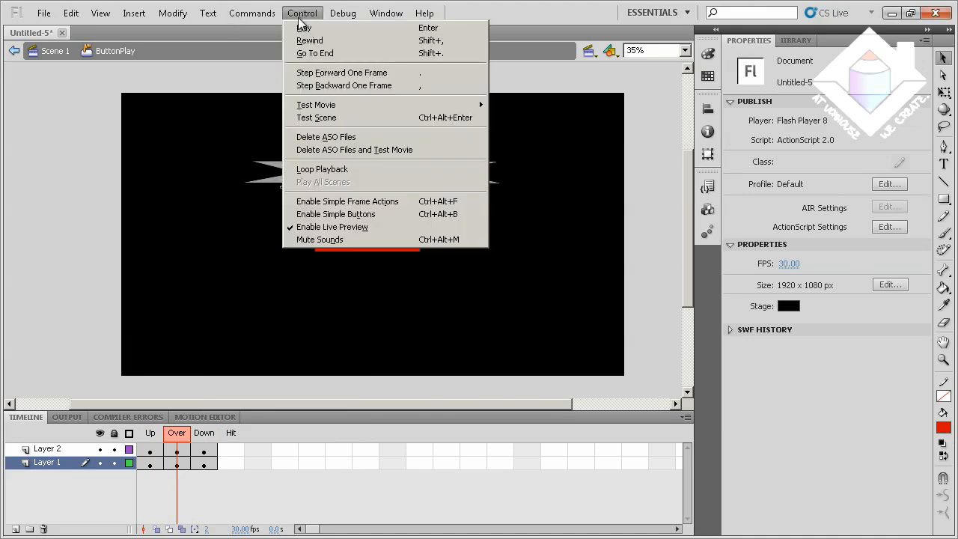
mouse_move(407, 107)
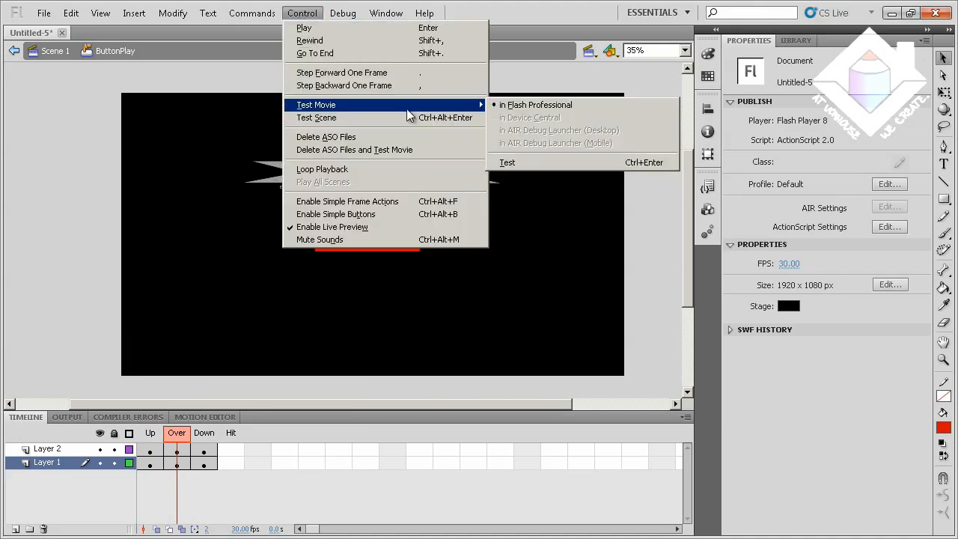
click(516, 163)
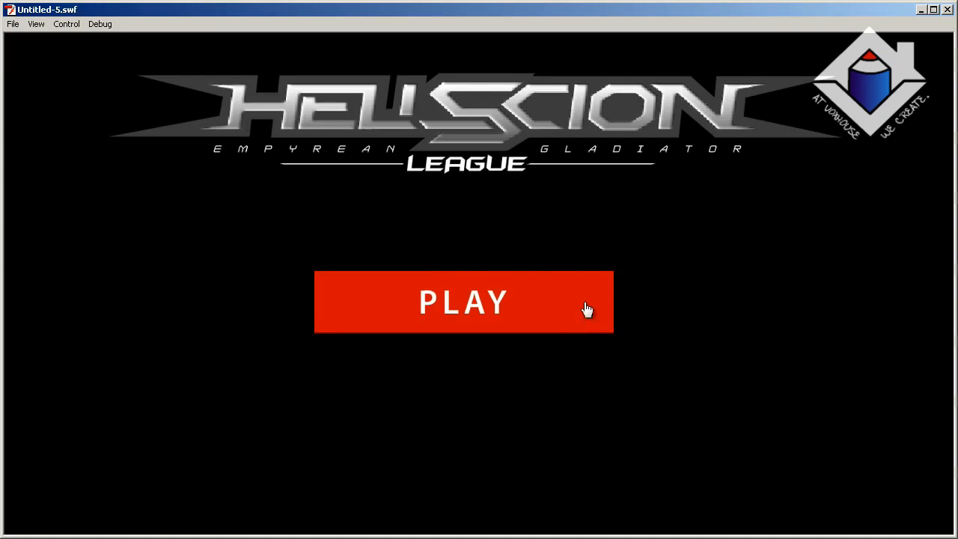
click(947, 9)
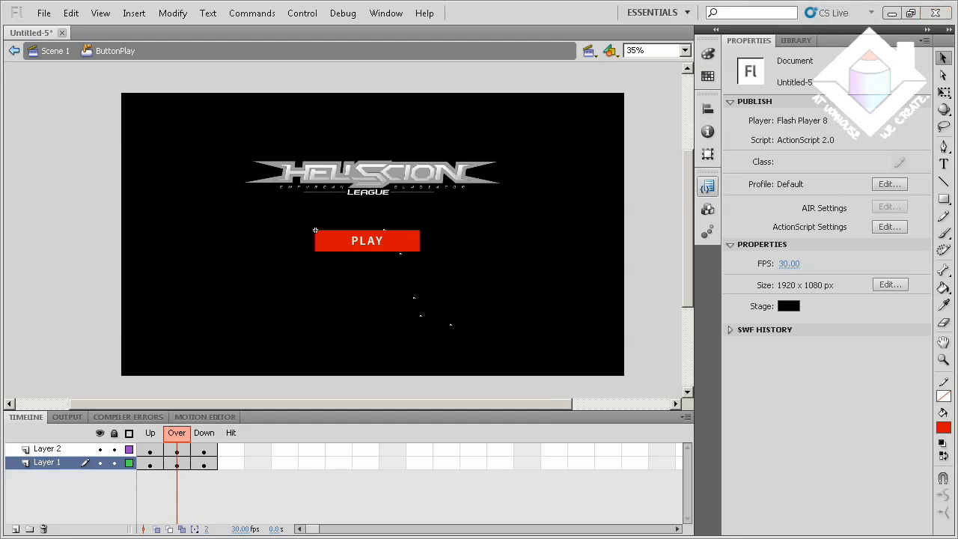
Return to Scene 1, insert a new layer above Layer 2 and lock Layer 2
click(56, 50)
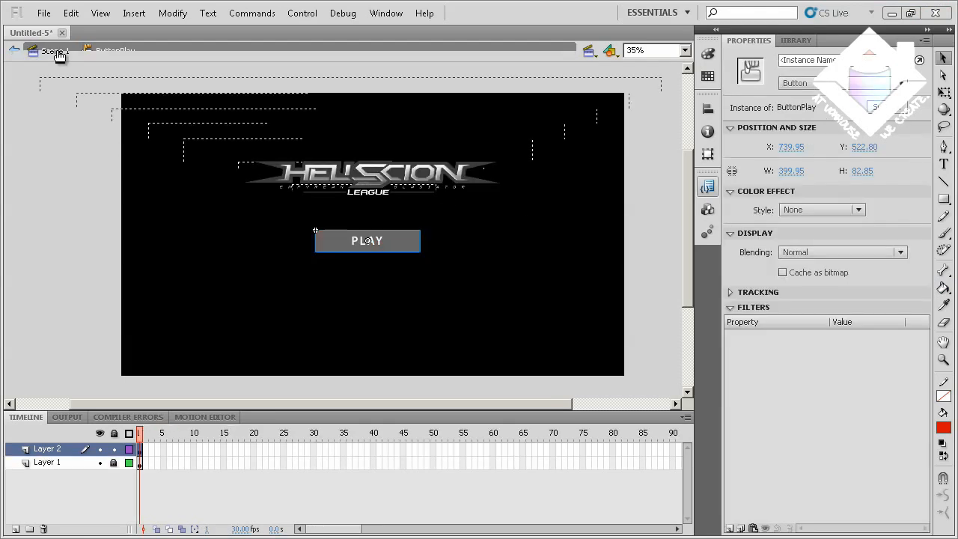
click(393, 318)
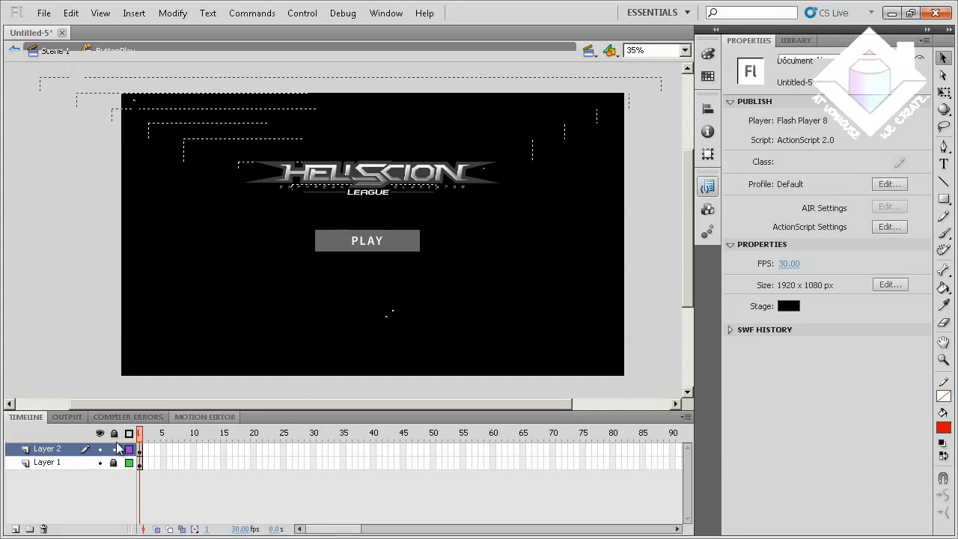
right_click(47, 448)
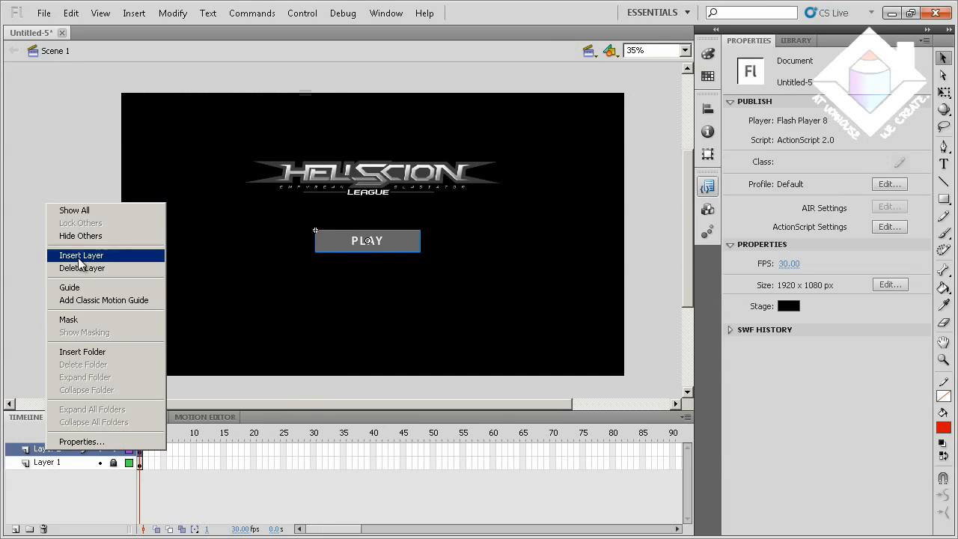
click(81, 258)
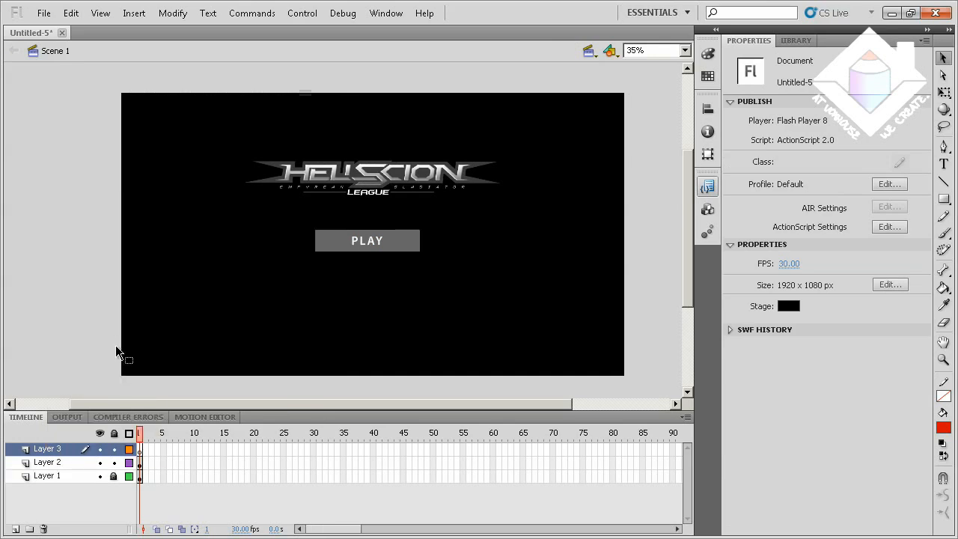
click(114, 463)
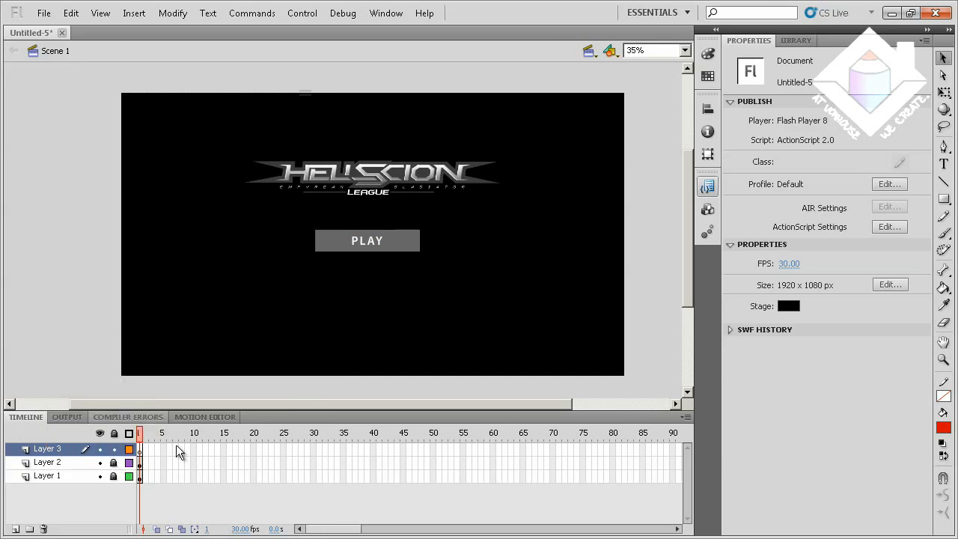
Draw a small, nearly square red rectangle without a stroke below and to the right of the Play button on Layer 3
click(944, 198)
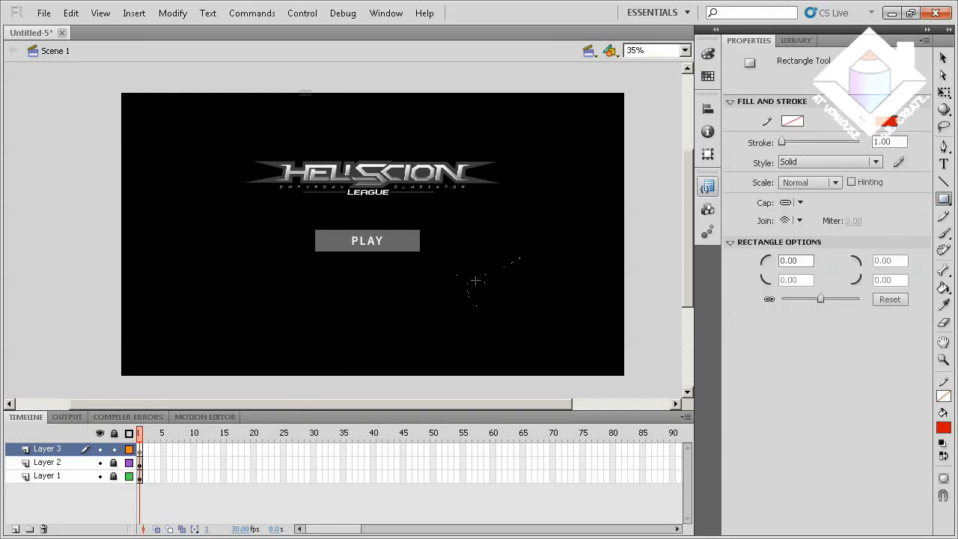
drag(468, 261, 501, 289)
click(943, 58)
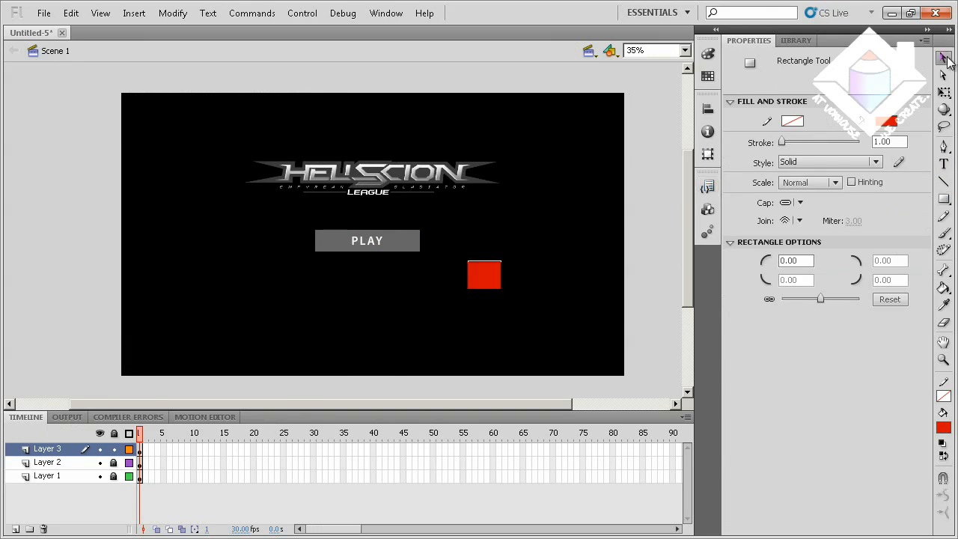
Reshape the red rectangle on Layer 3 into a cursor-like arrowhead about 77 by 57 px, pointing up and left, by pulling in its corners
drag(500, 288, 456, 298)
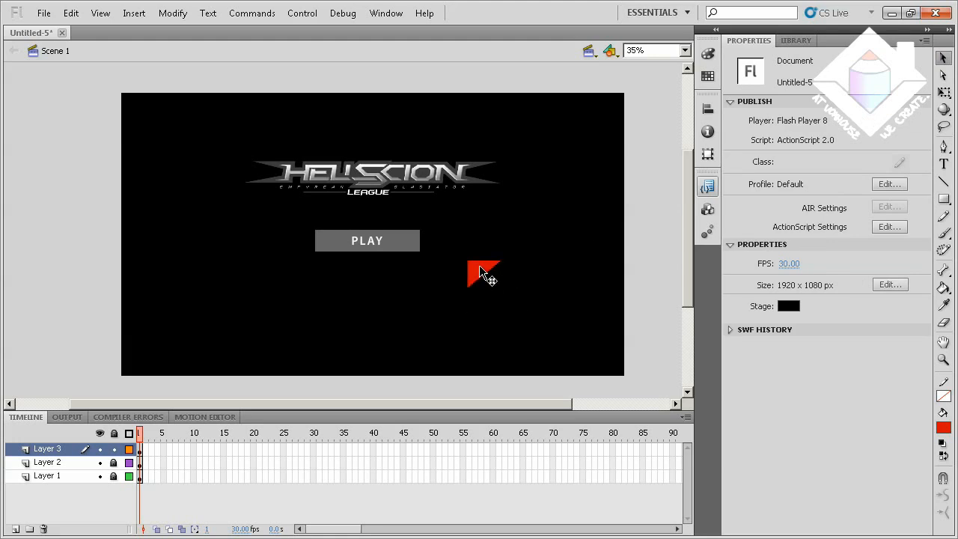
click(480, 265)
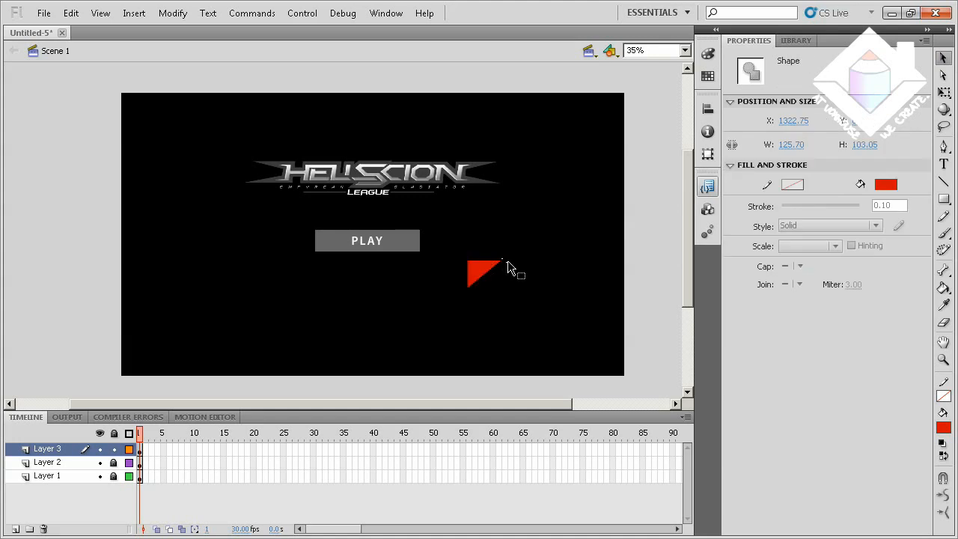
click(508, 264)
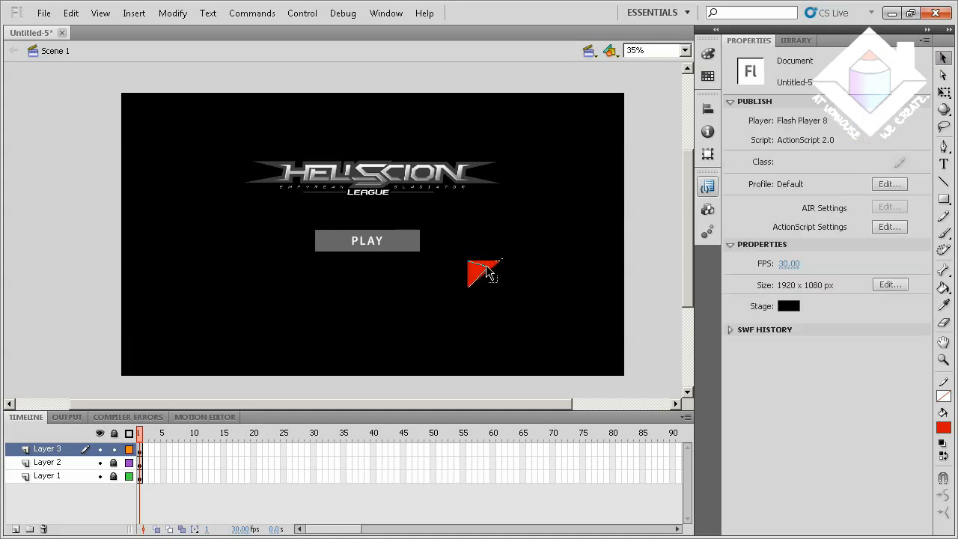
drag(486, 266, 471, 291)
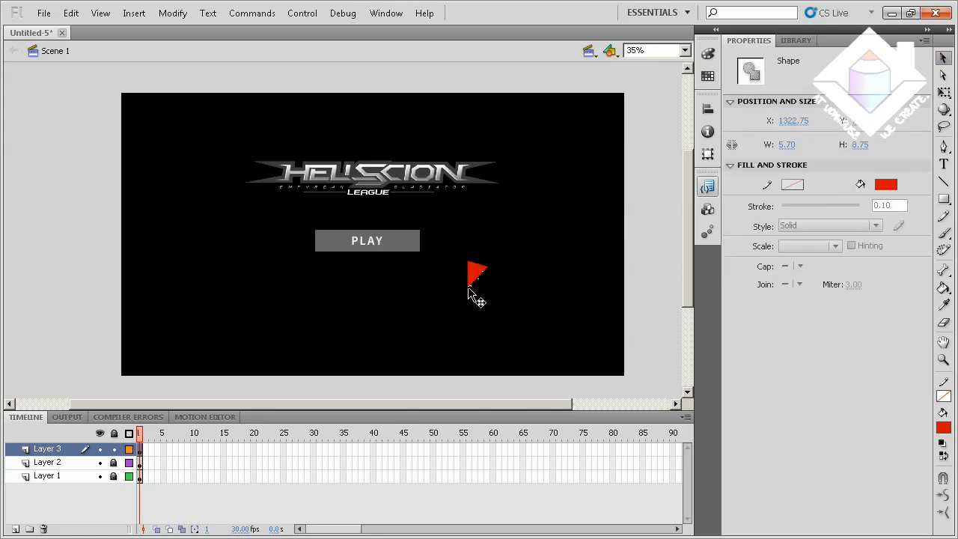
click(470, 293)
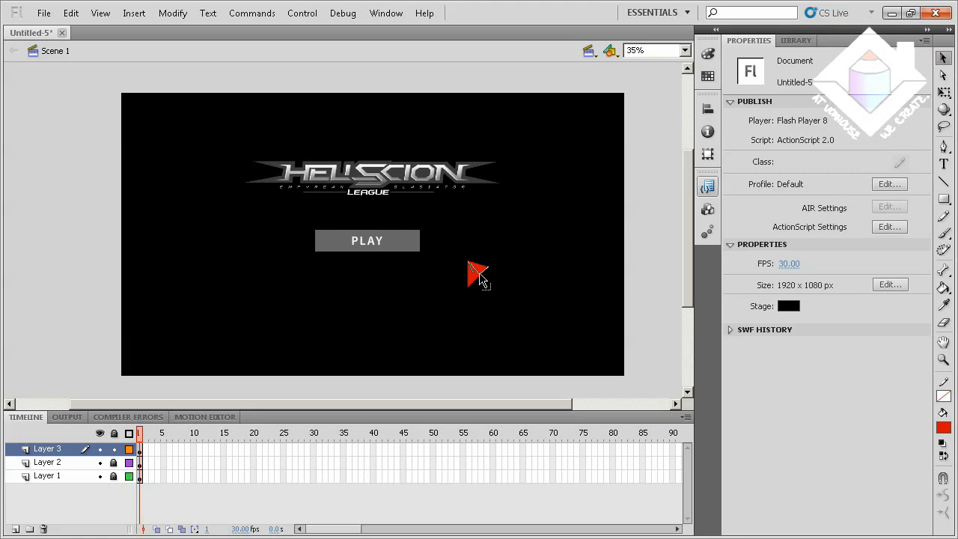
drag(480, 274, 481, 275)
Move the red arrowhead up so it sits level with the Play button, to its right
click(480, 268)
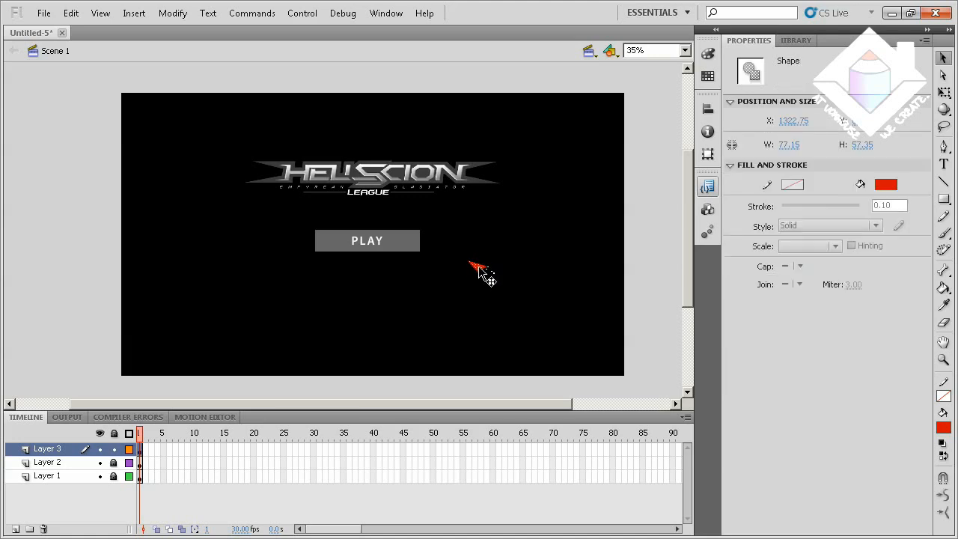
drag(480, 268, 487, 252)
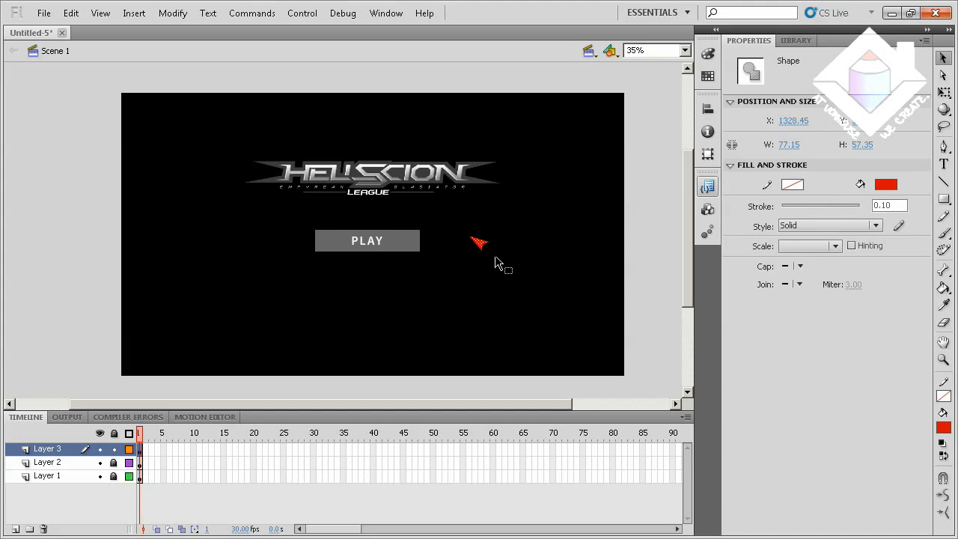
click(496, 264)
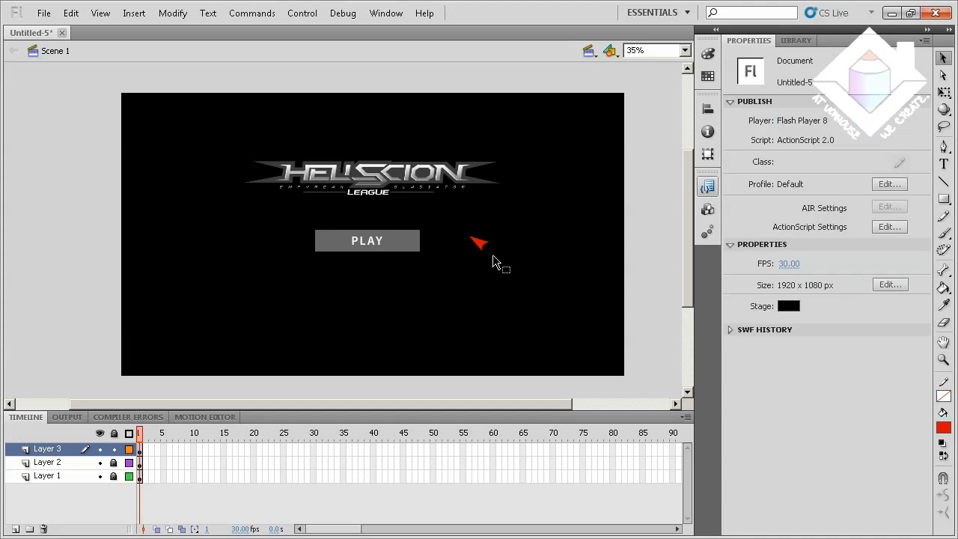
click(483, 251)
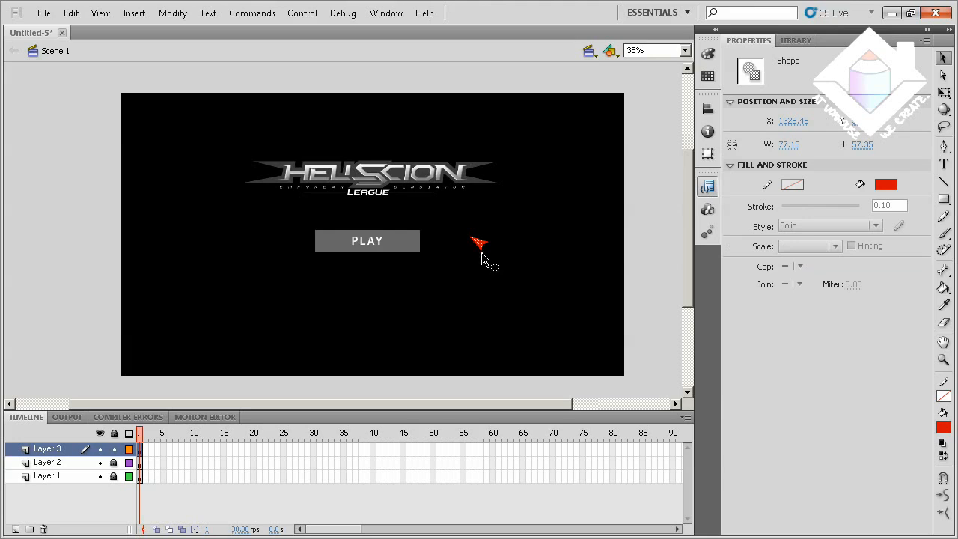
click(477, 255)
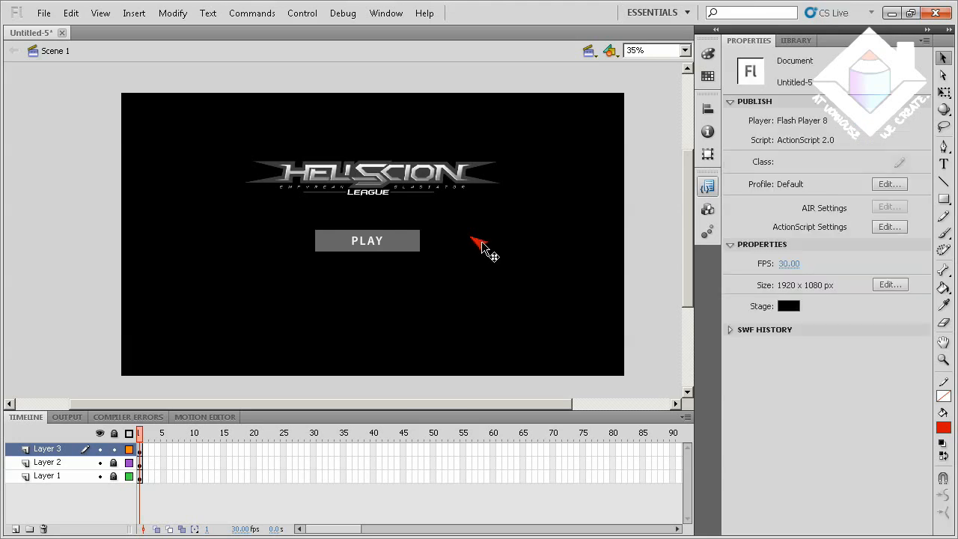
Convert the red arrowhead into a Movie Clip symbol named Cursor
click(480, 243)
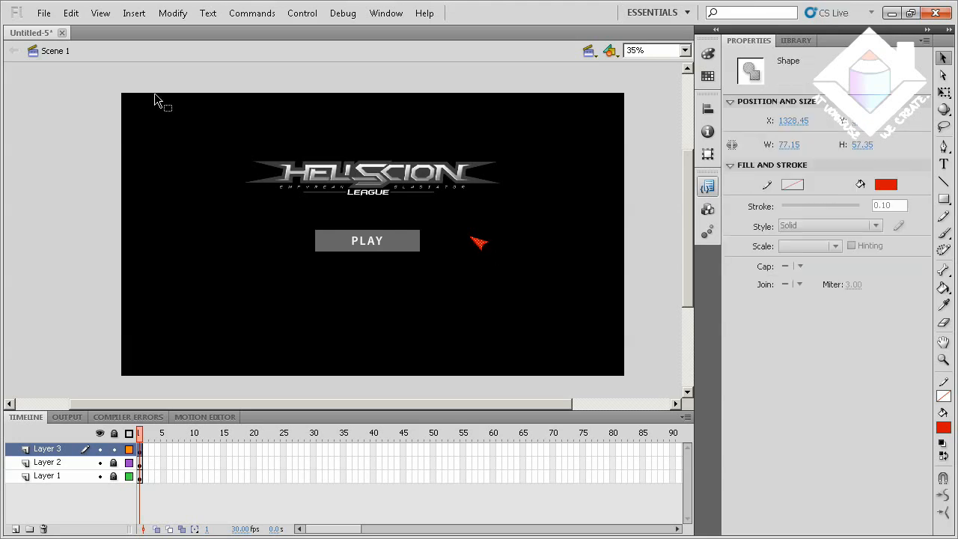
click(173, 13)
click(189, 46)
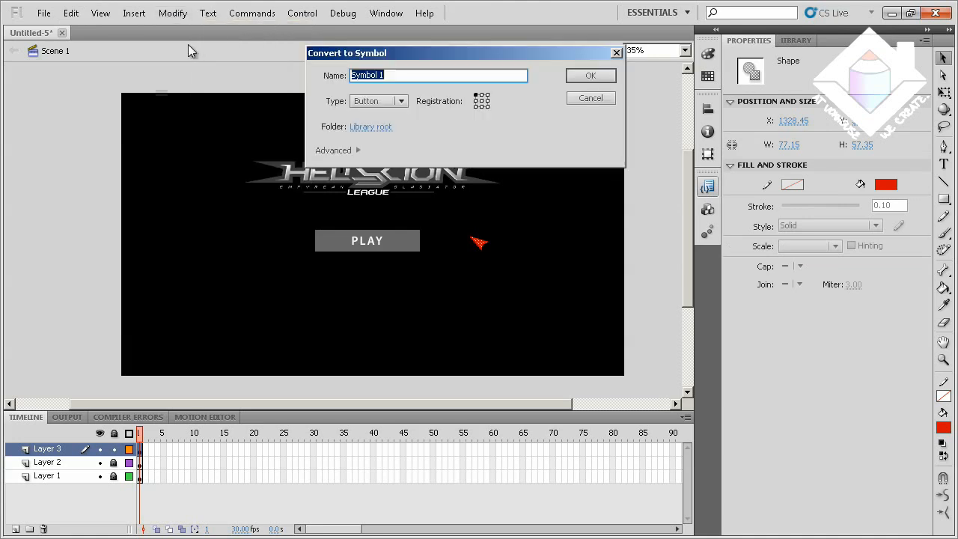
text(Cursor)
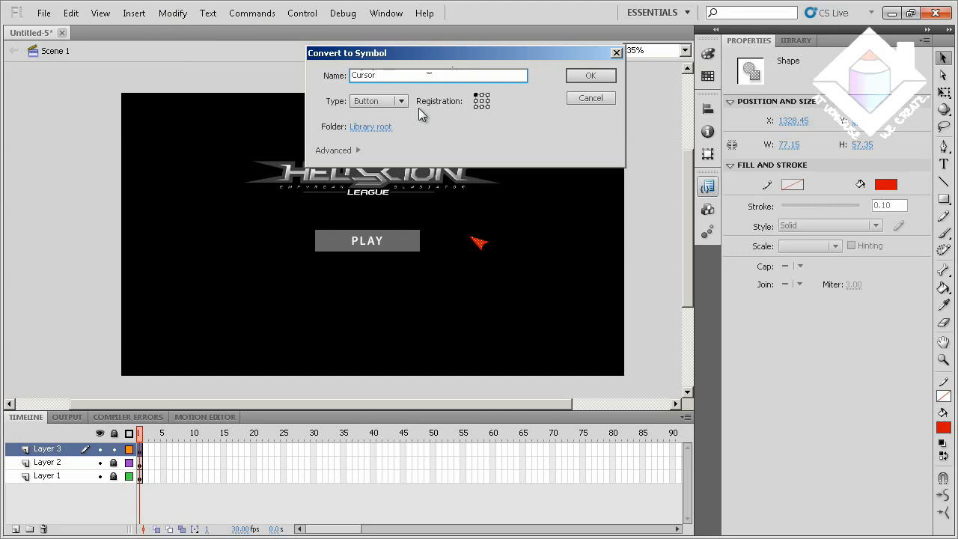
click(397, 101)
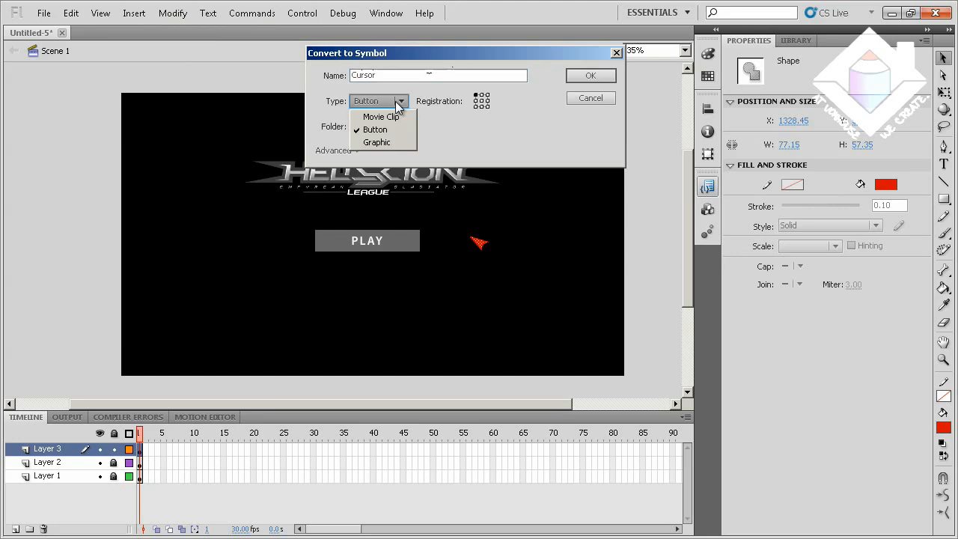
click(397, 116)
click(591, 75)
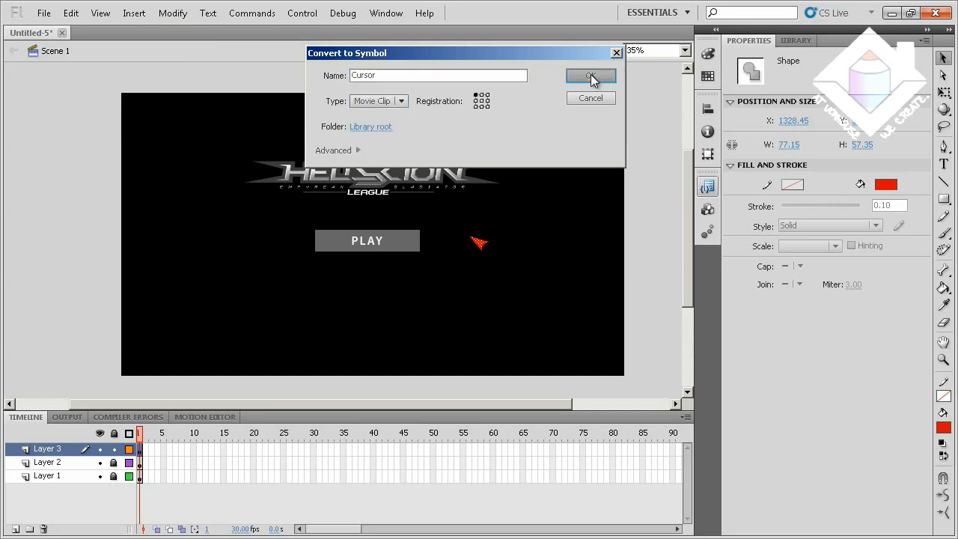